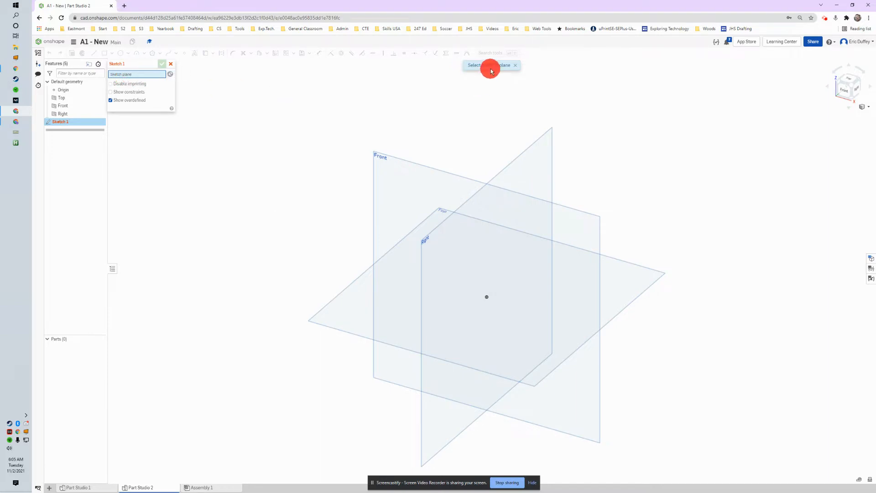
drag(466, 65, 502, 65)
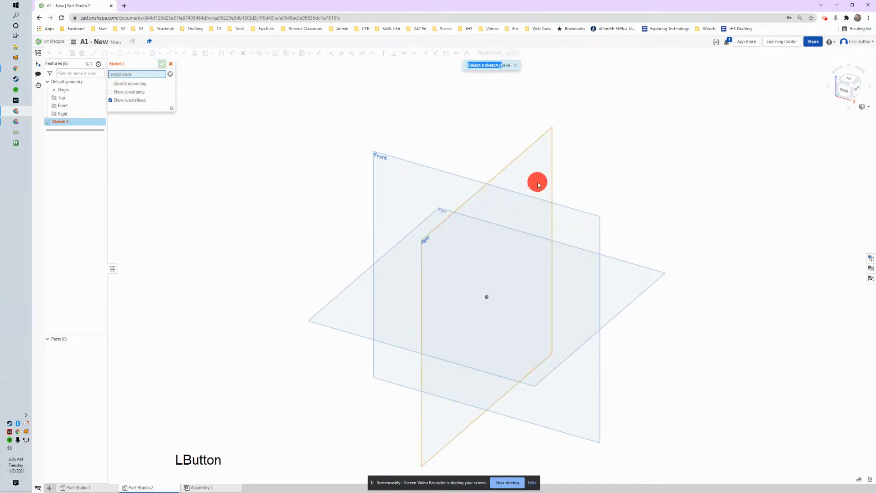
click(397, 177)
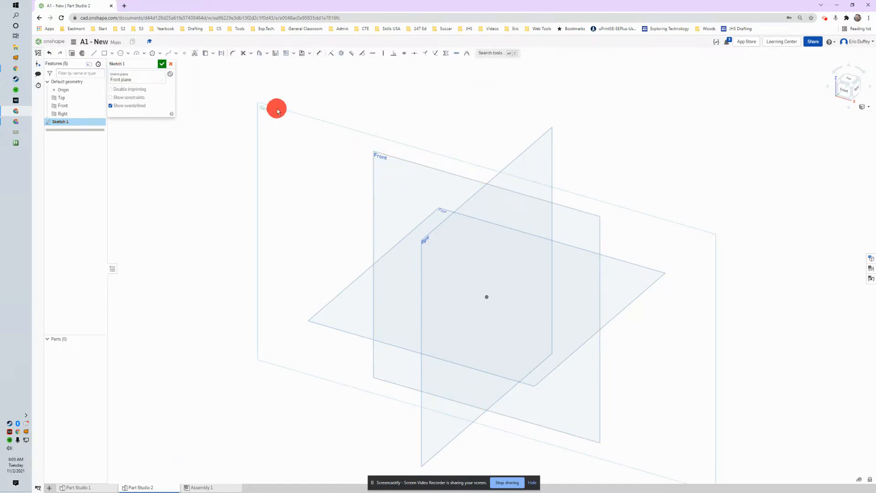
mouse_move(525, 197)
right_down()
mouse_move(493, 200)
mouse_move(462, 179)
mouse_move(460, 201)
mouse_move(522, 201)
right_up()
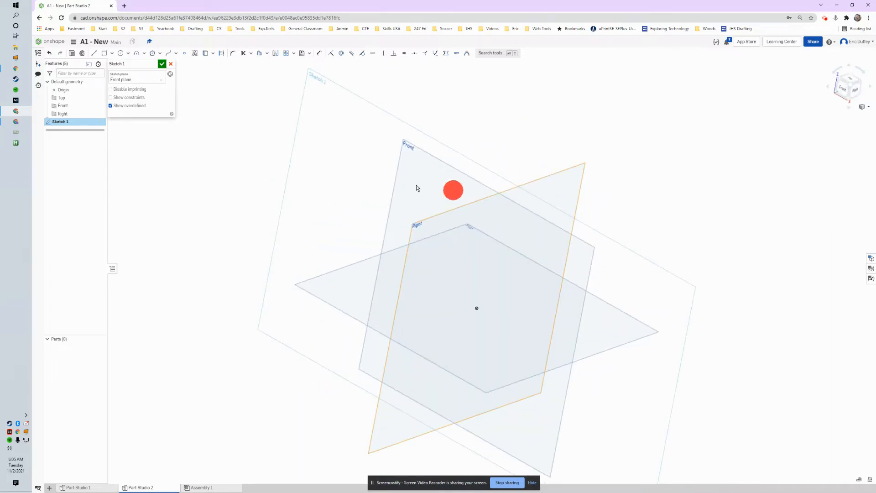
click(163, 84)
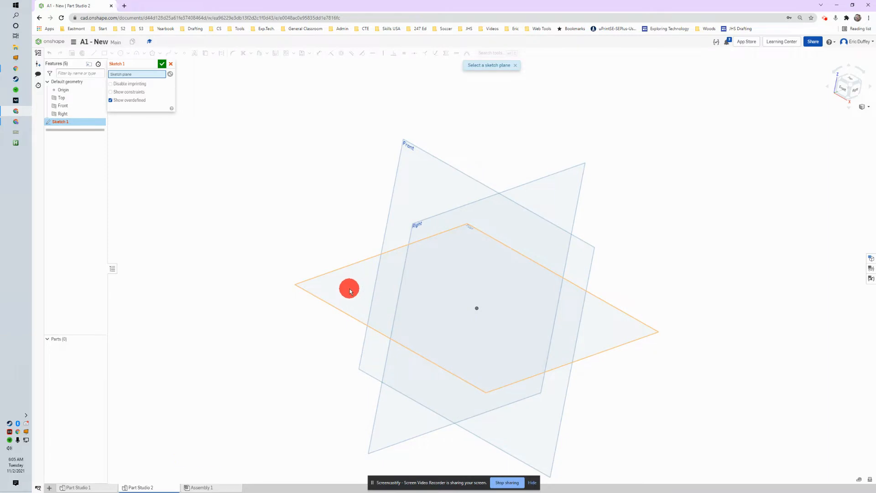
click(349, 290)
mouse_move(338, 188)
right_down()
mouse_move(336, 211)
mouse_move(328, 202)
mouse_move(335, 192)
right_up()
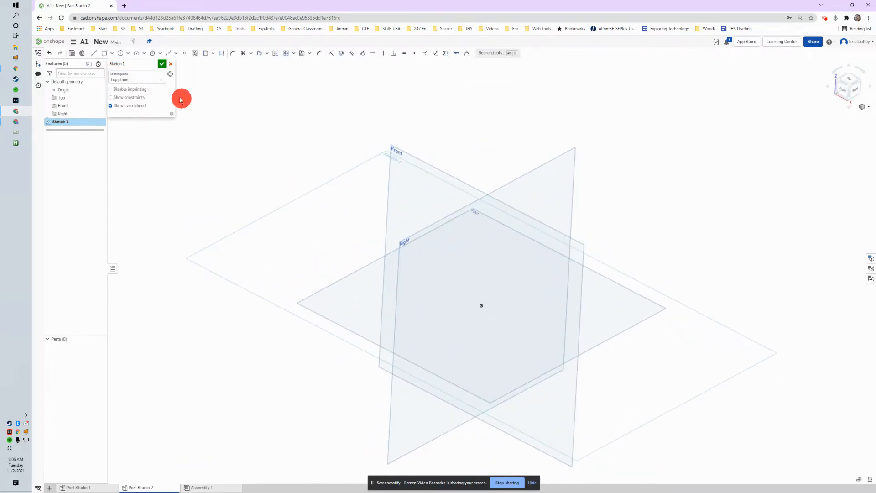
Change the sketch plane to the Front plane and view it head-on.
click(162, 80)
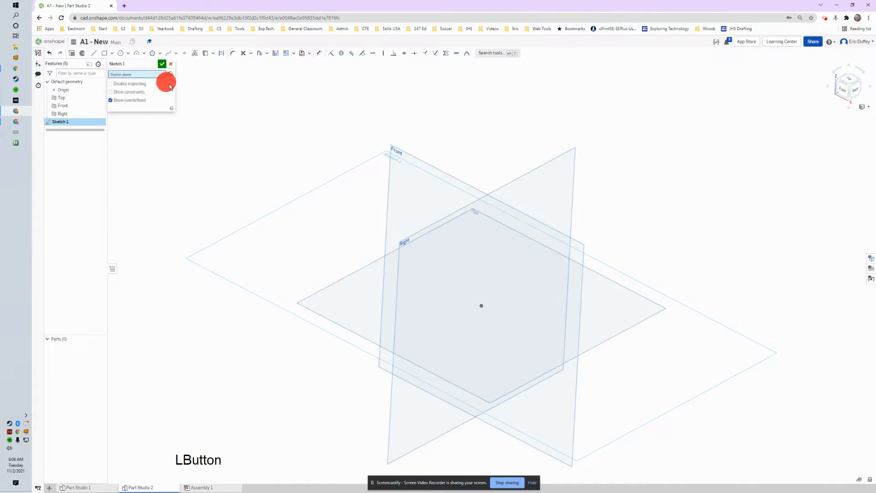
click(400, 172)
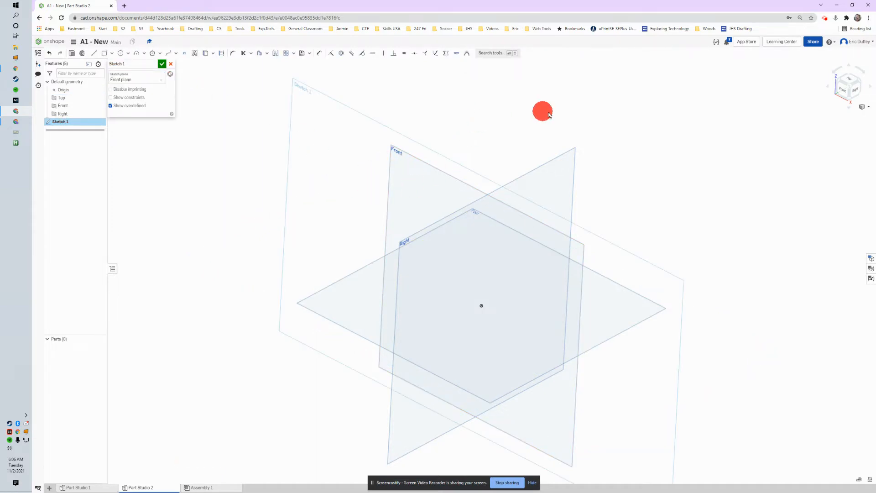
click(844, 93)
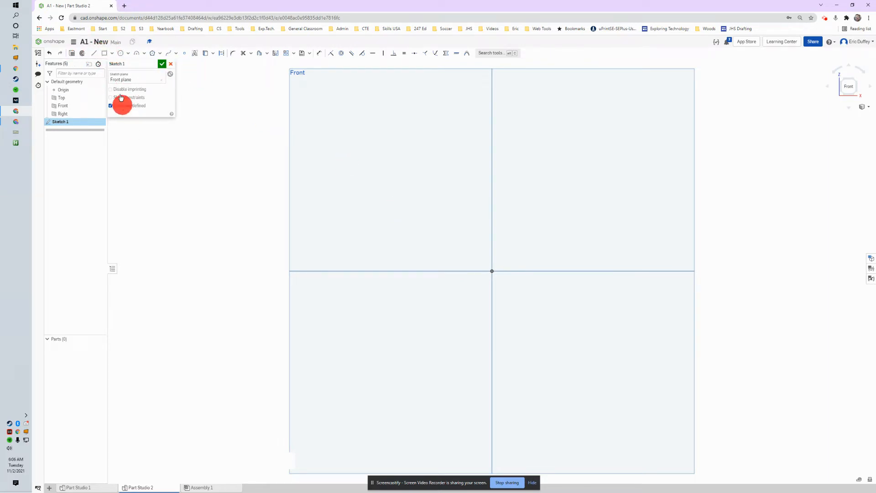
Draw a center point rectangle about 1.78 in high centered on the origin, with its width set to 2 in.
click(111, 53)
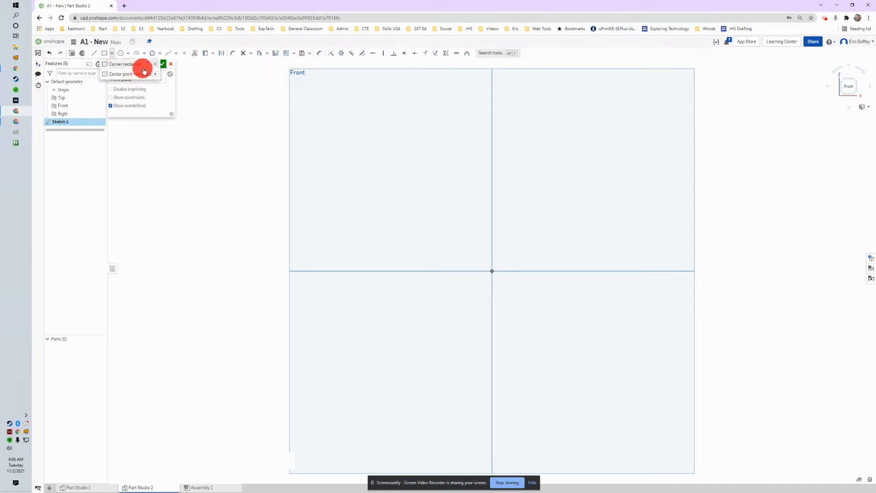
click(131, 76)
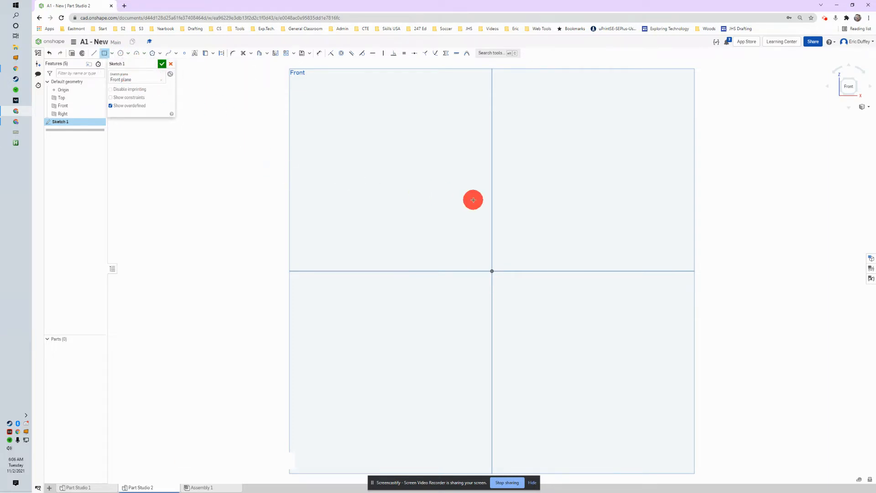
drag(269, 459, 335, 432)
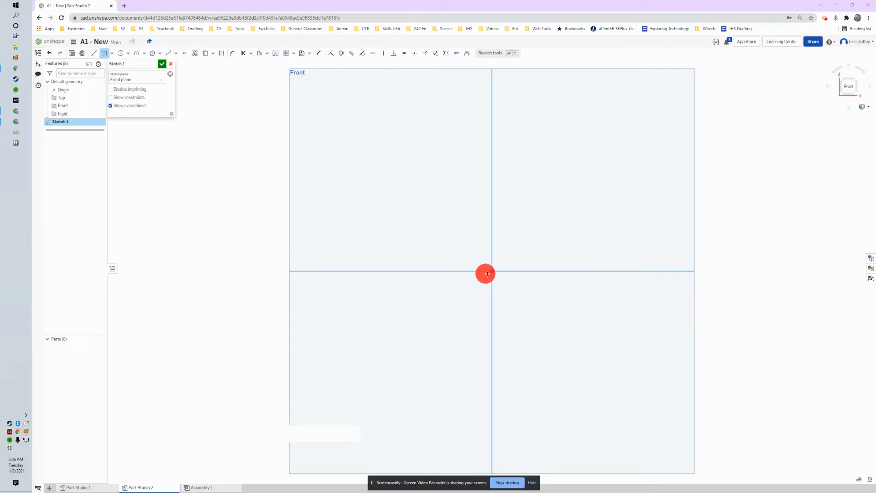
click(492, 271)
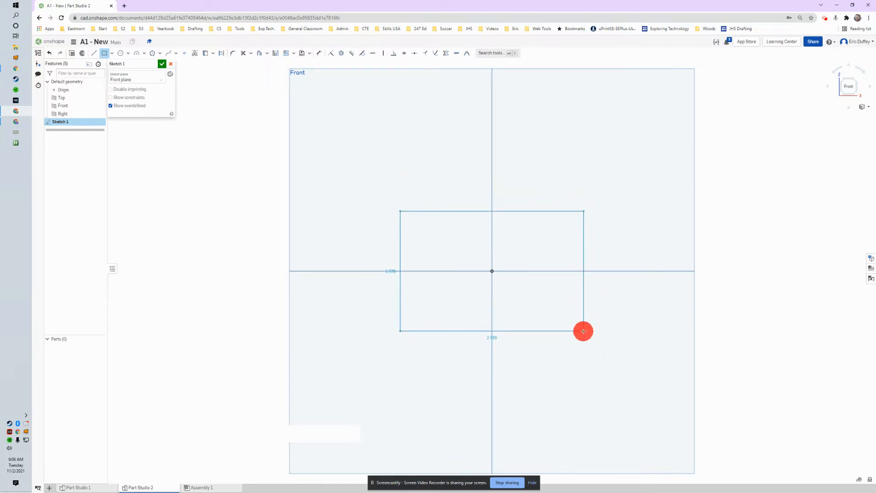
click(583, 332)
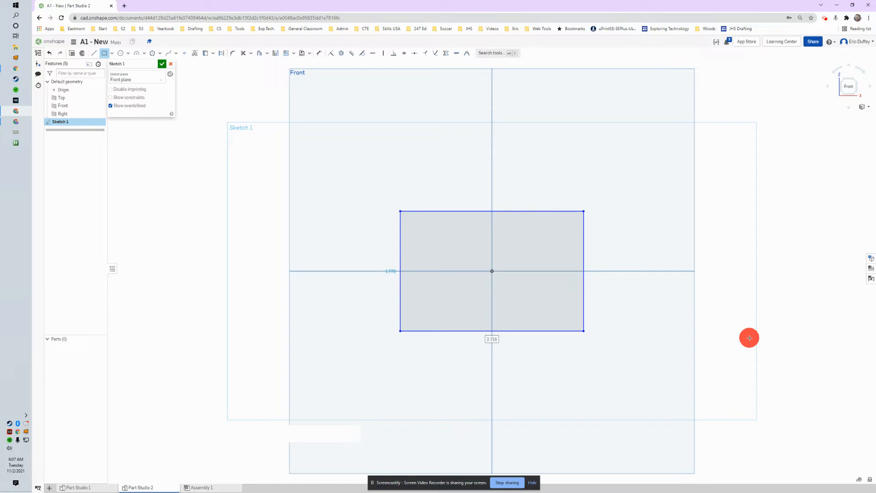
text(2)
key(Return)
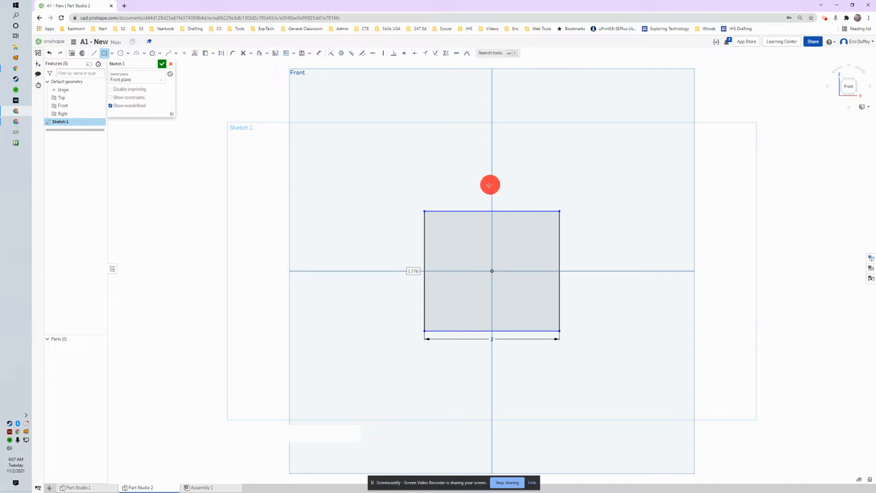
click(413, 271)
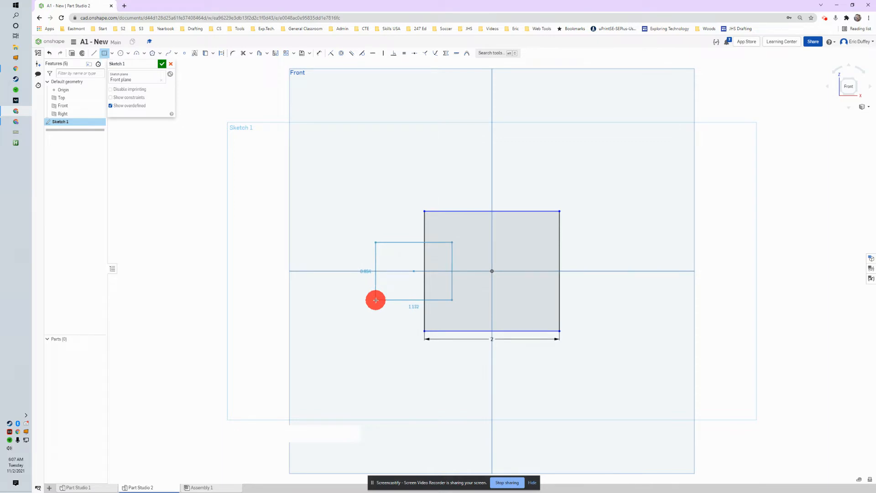
key(Escape)
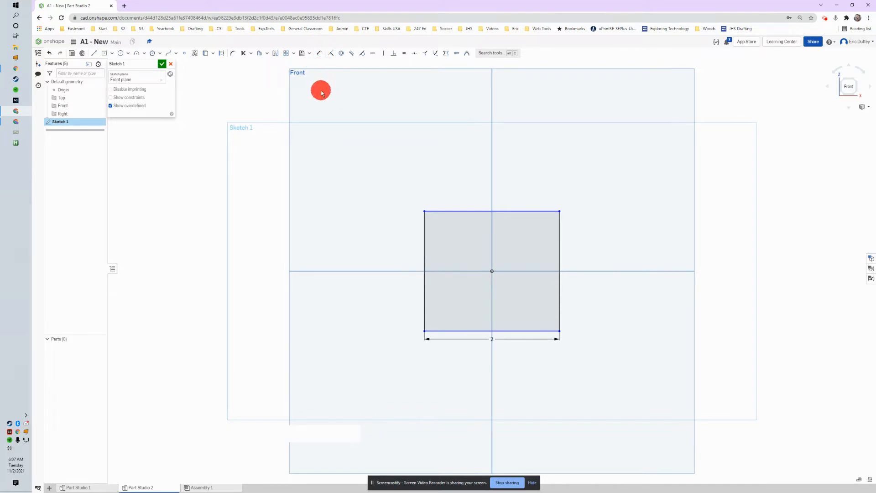
Dimension the rectangle's height at 1 in and finish the sketch.
click(320, 53)
click(425, 254)
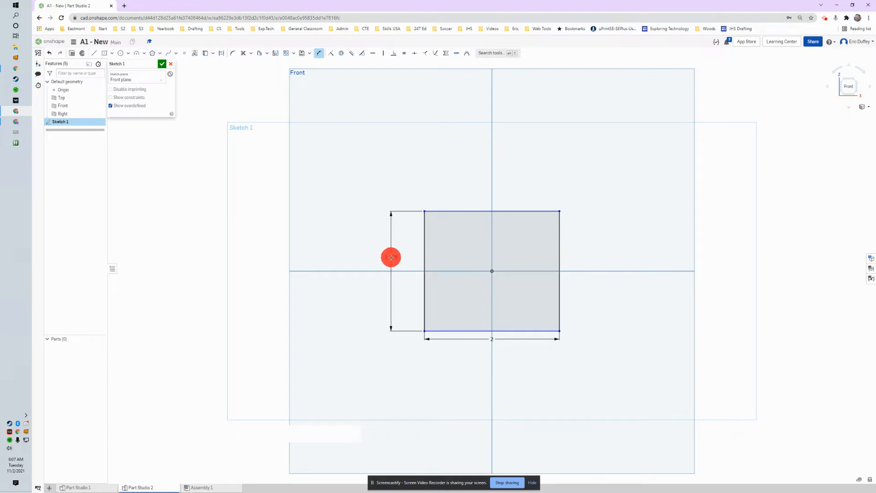
click(391, 257)
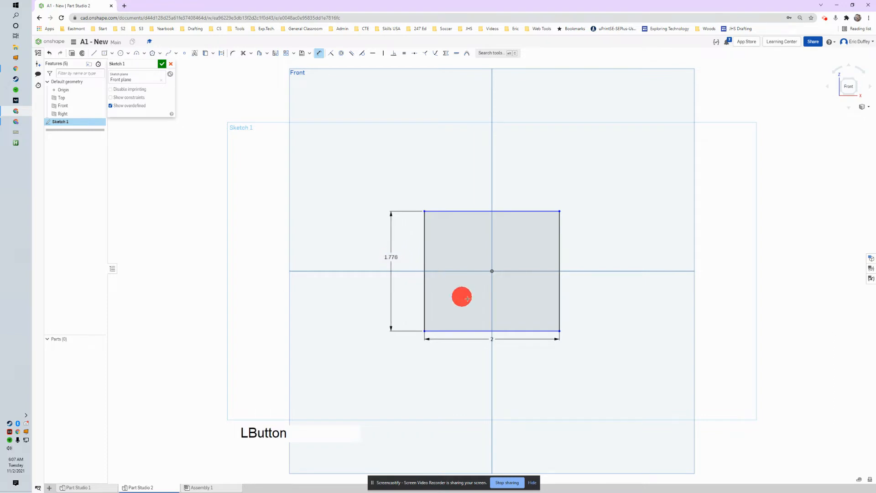
text(1)
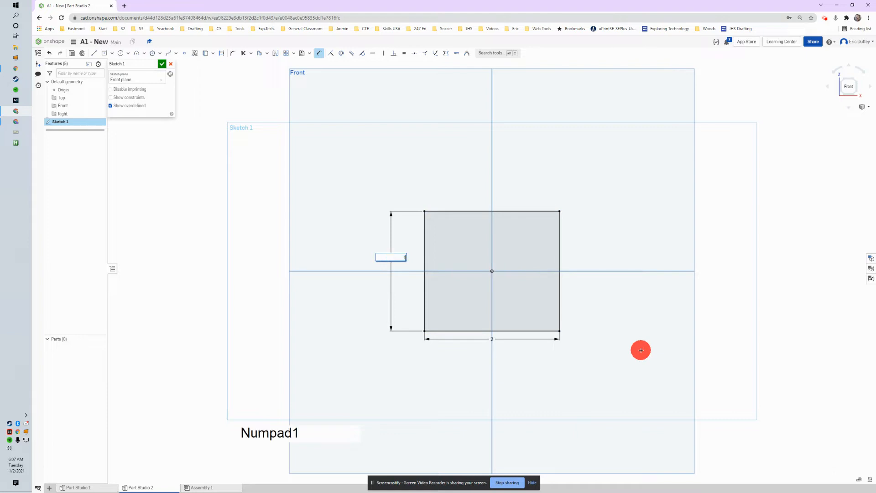
key(Return)
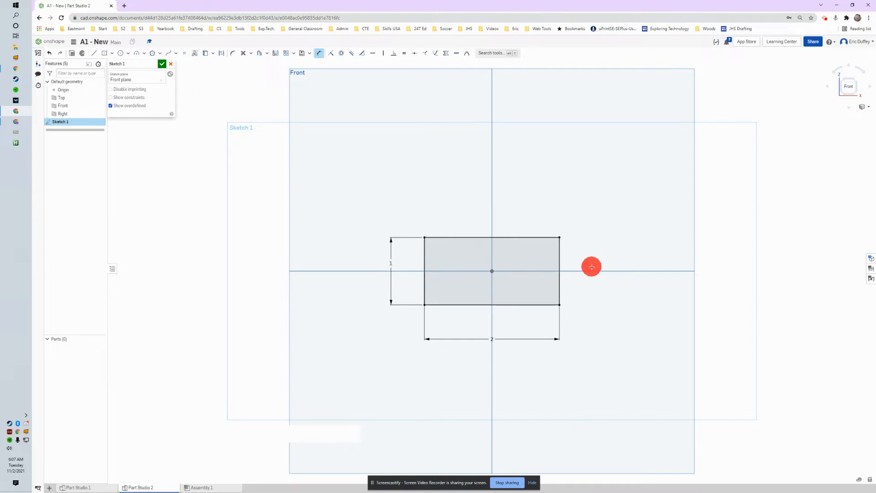
right_drag(602, 191, 614, 206)
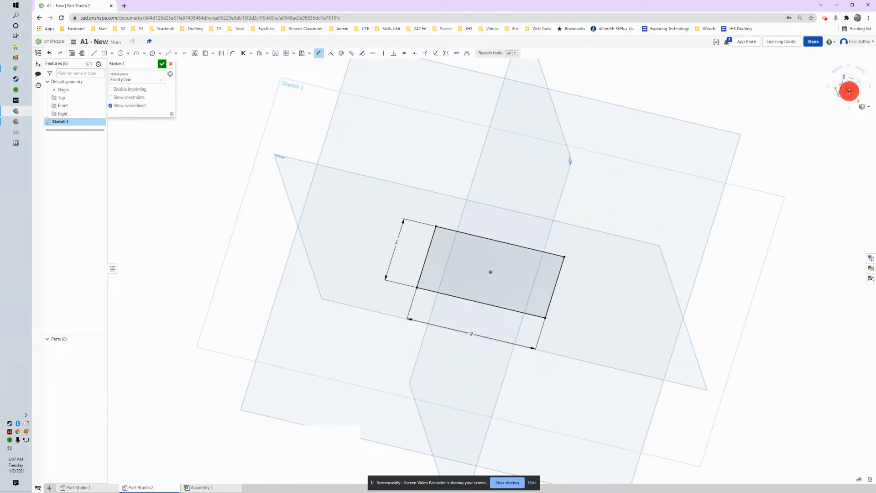
click(849, 88)
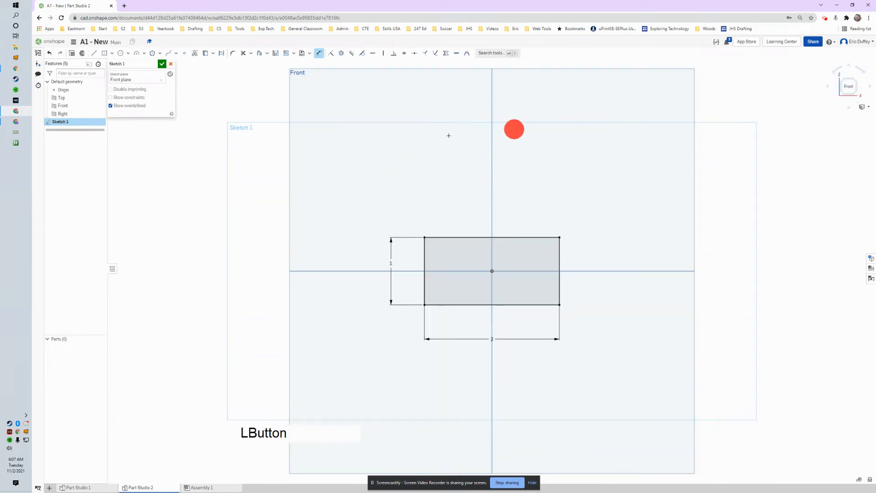
click(162, 65)
Start a new solid extrude using the rectangular region of the sketch as its profile.
right_drag(383, 258, 377, 237)
scroll(518, 235, up, 2)
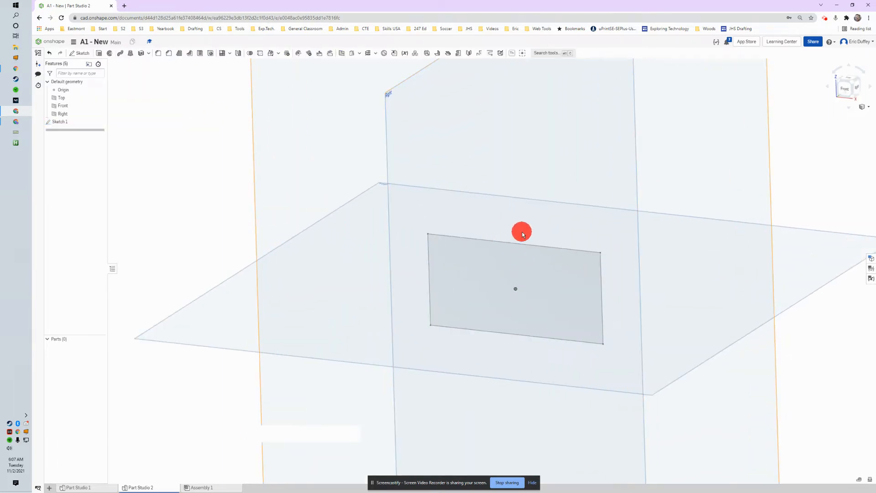
middle_drag(520, 231, 487, 219)
scroll(487, 220, up, 2)
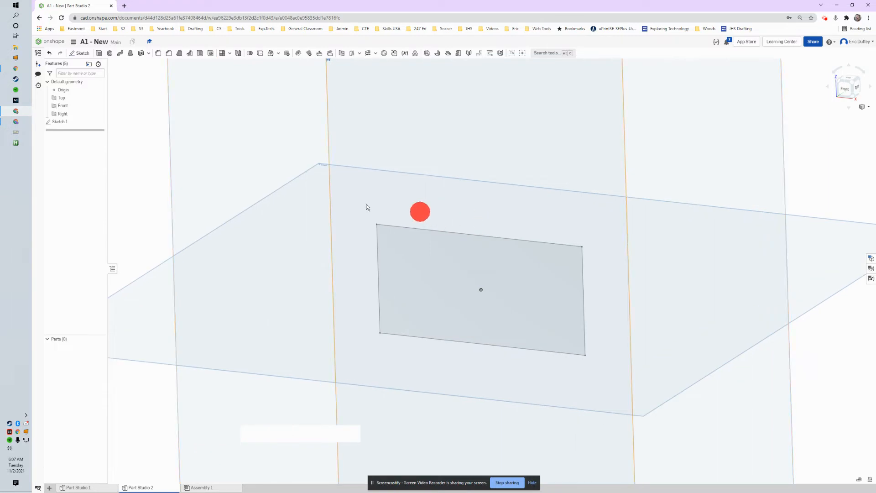
click(101, 56)
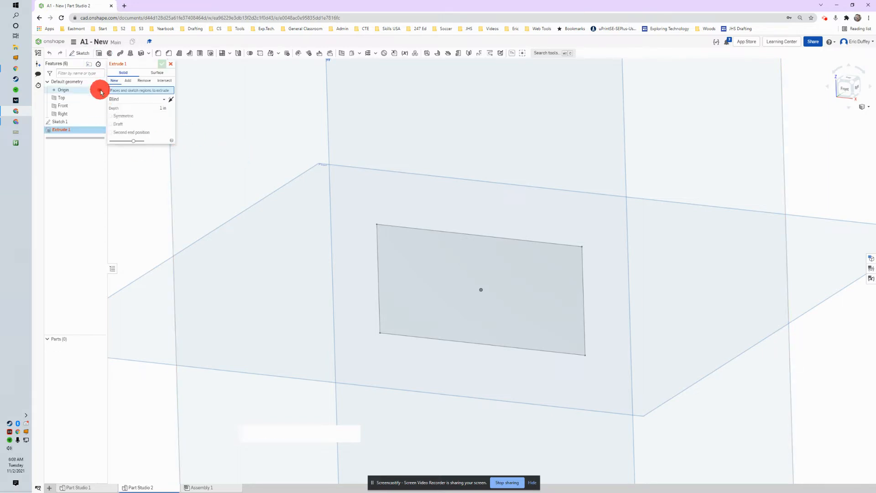
click(142, 93)
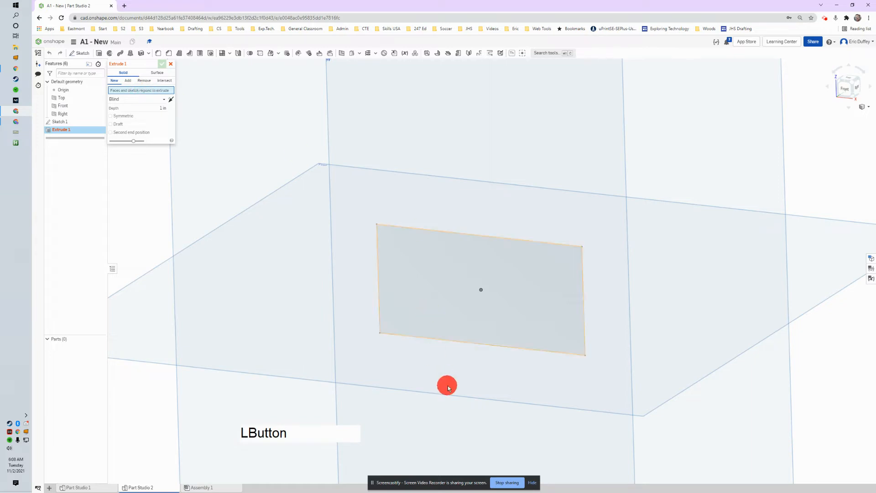
click(421, 281)
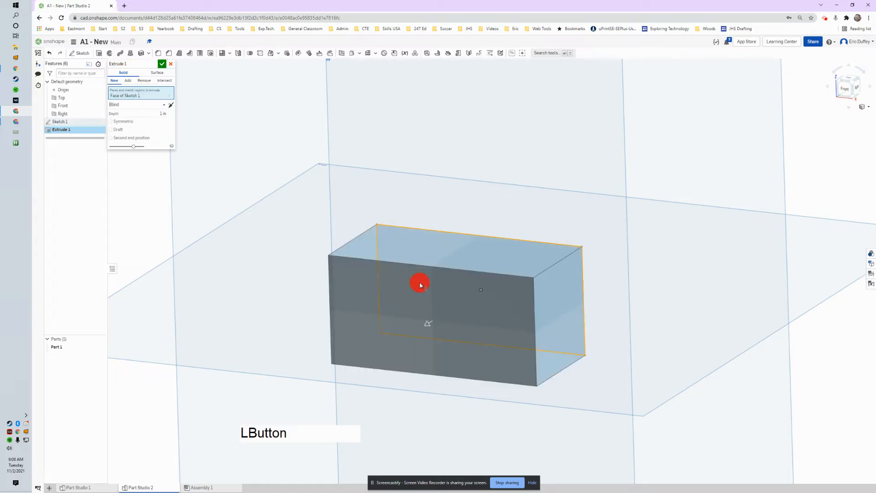
Set the extrusion depth to 1 in and make it symmetric about the sketch plane.
drag(429, 328, 368, 354)
click(167, 113)
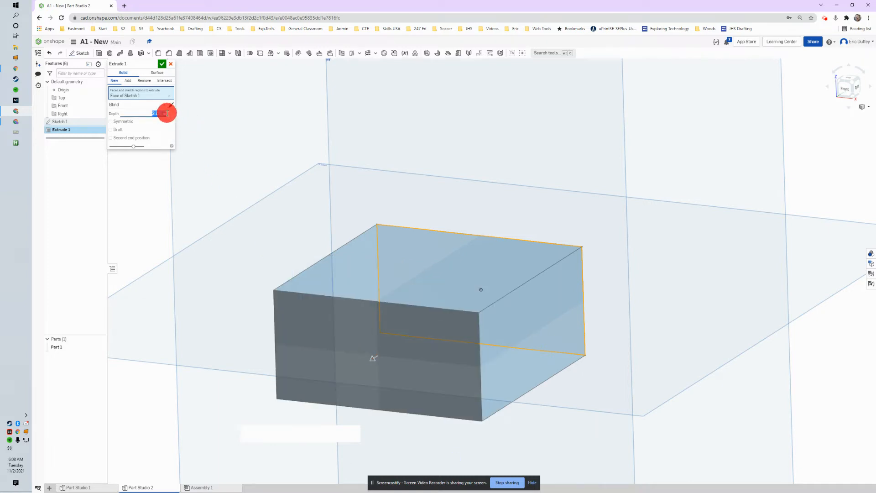
drag(159, 114, 129, 115)
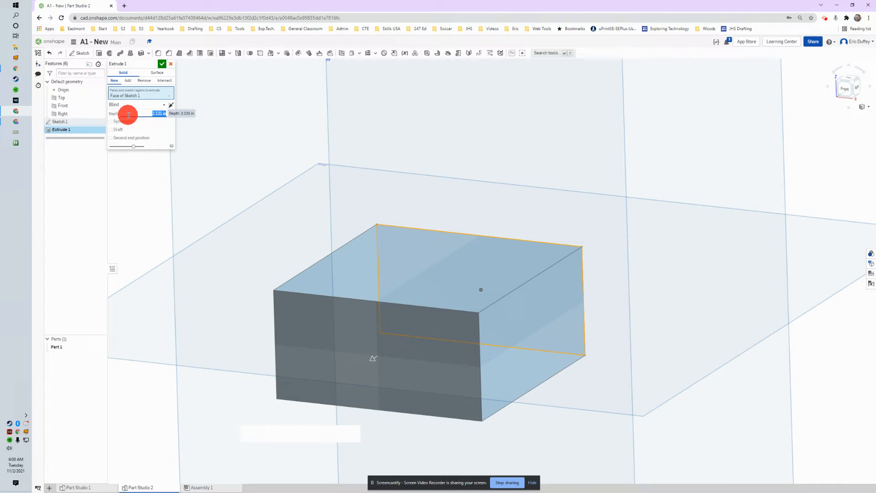
text(1)
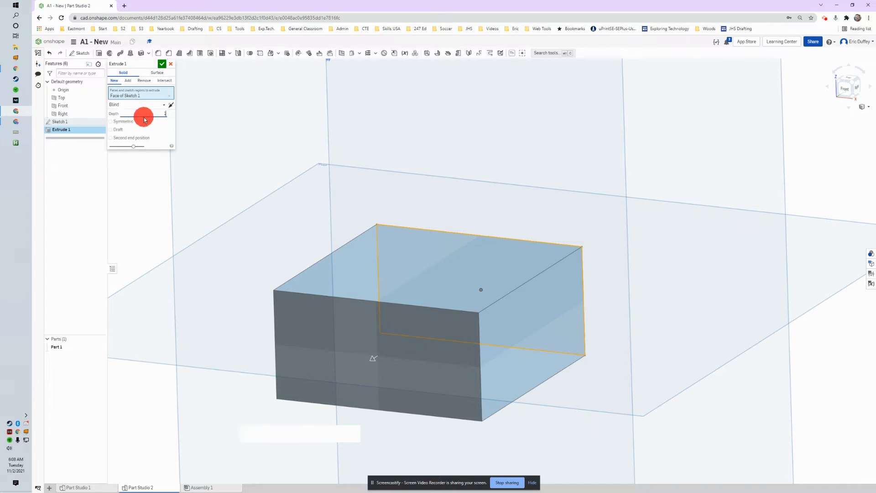
click(131, 126)
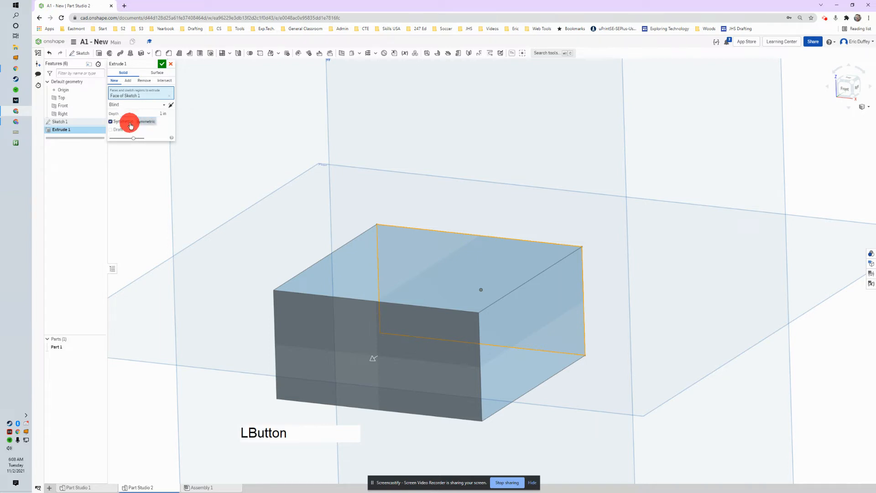
click(231, 244)
right_drag(309, 274, 373, 266)
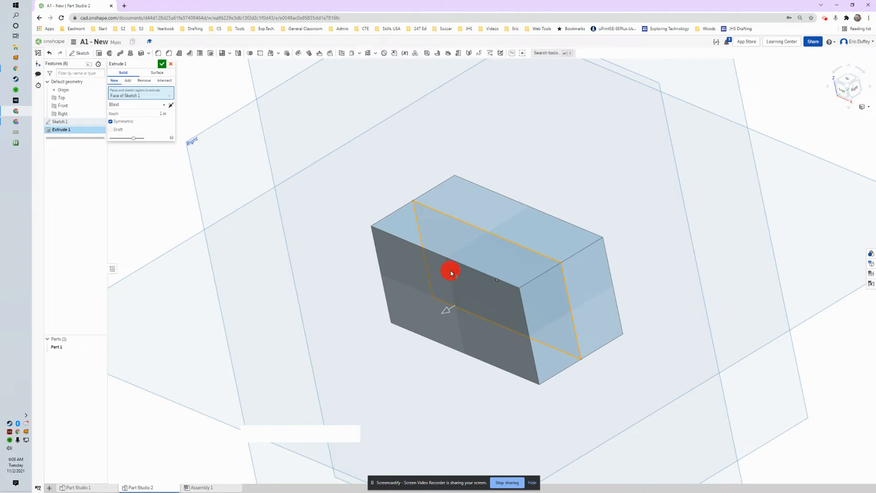
click(162, 113)
mouse_move(400, 307)
right_down()
mouse_move(430, 303)
mouse_move(412, 310)
right_up()
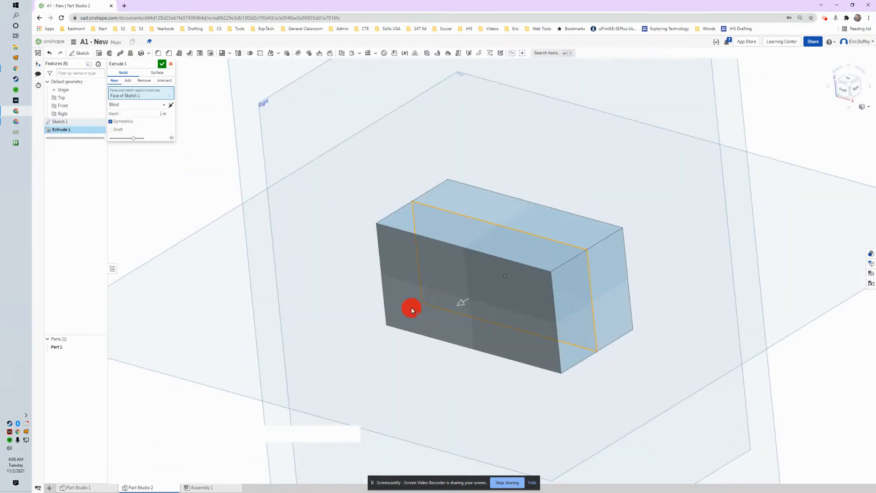
scroll(412, 311, down, 2)
scroll(350, 244, down, 2)
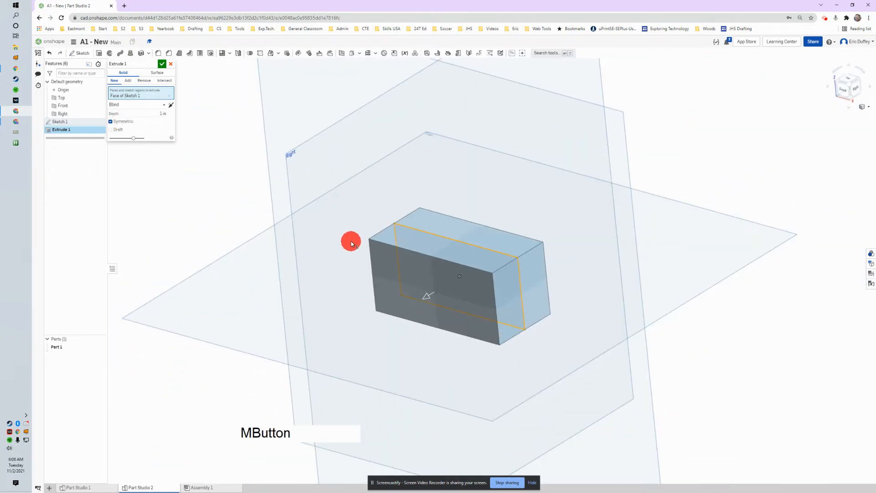
middle_drag(352, 243, 322, 233)
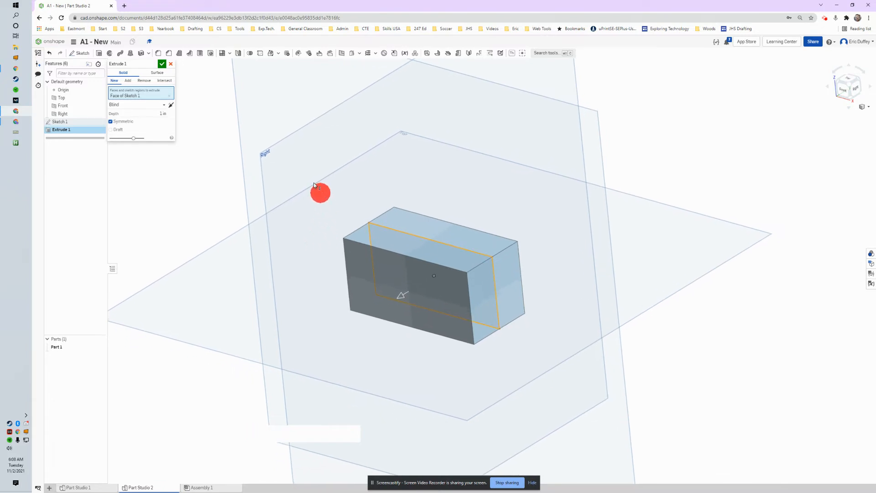
Accept the symmetric extrusion of the rectangle.
click(162, 65)
Examine the block from the front, from the right side and in an isometric view.
right_drag(190, 243, 307, 264)
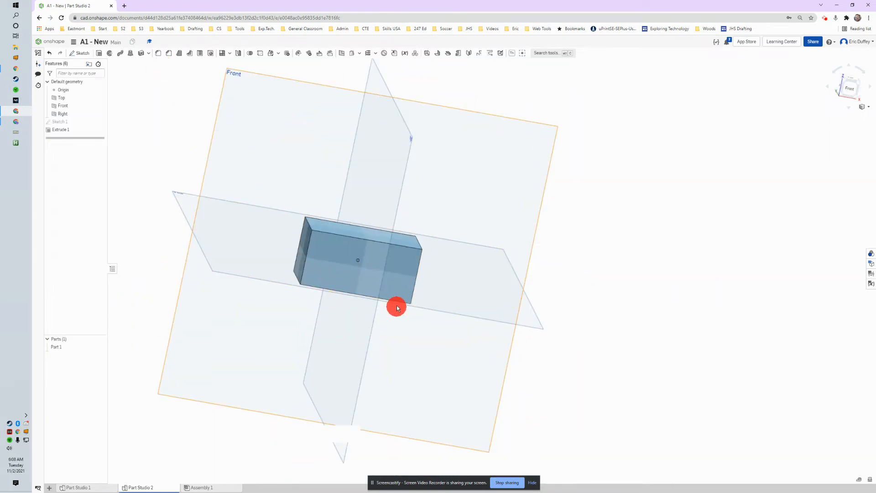
right_drag(493, 269, 430, 236)
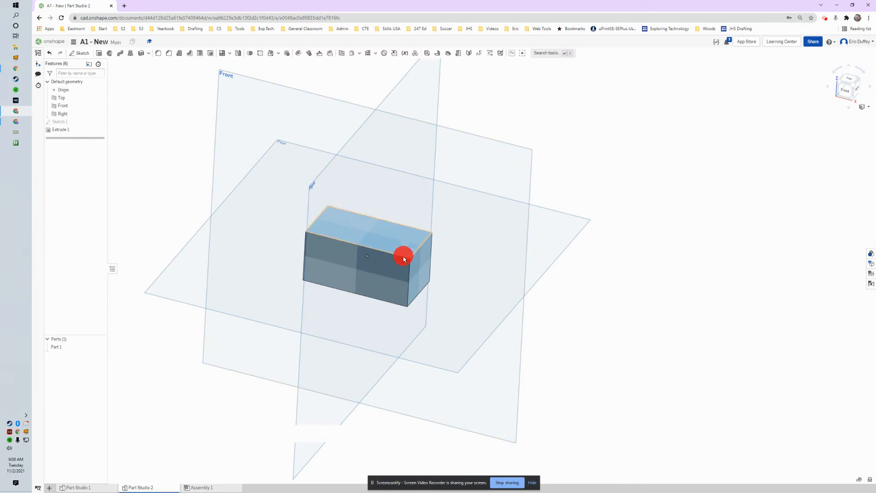
mouse_move(596, 341)
right_down()
mouse_move(598, 351)
mouse_move(612, 346)
mouse_move(602, 348)
right_up()
click(382, 255)
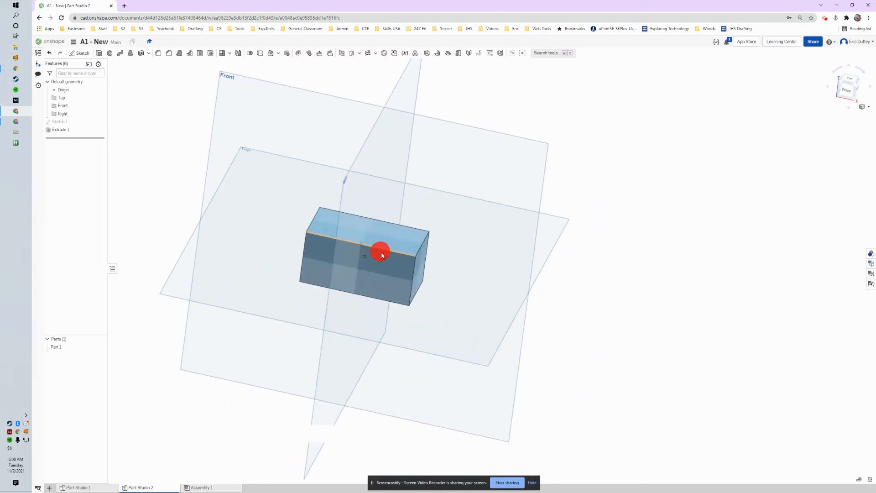
scroll(381, 254, up, 4)
right_drag(532, 294, 544, 281)
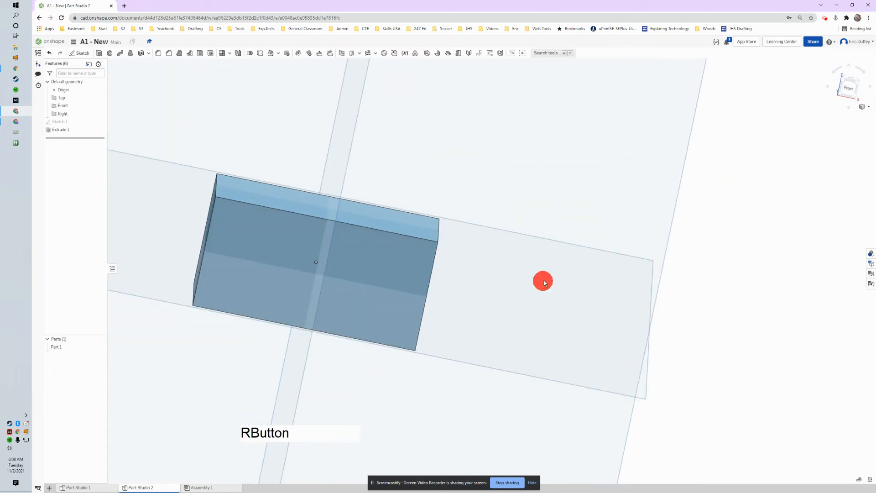
click(855, 94)
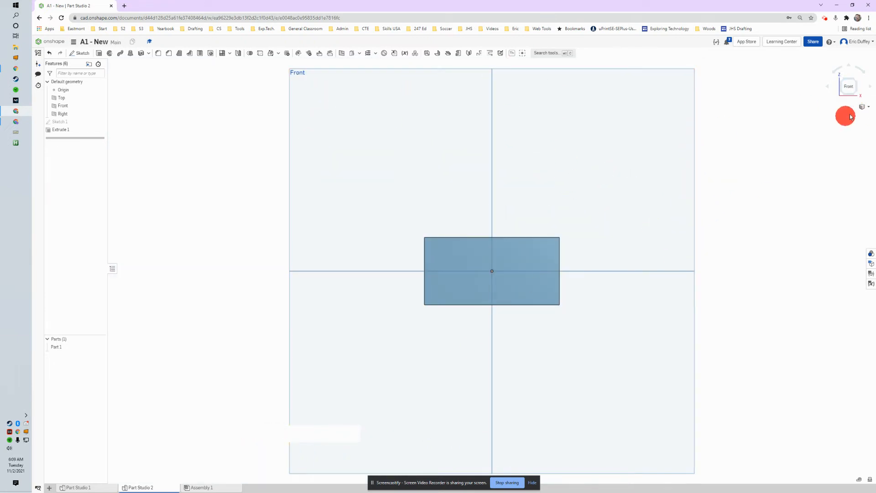
right_drag(761, 148, 851, 101)
click(857, 88)
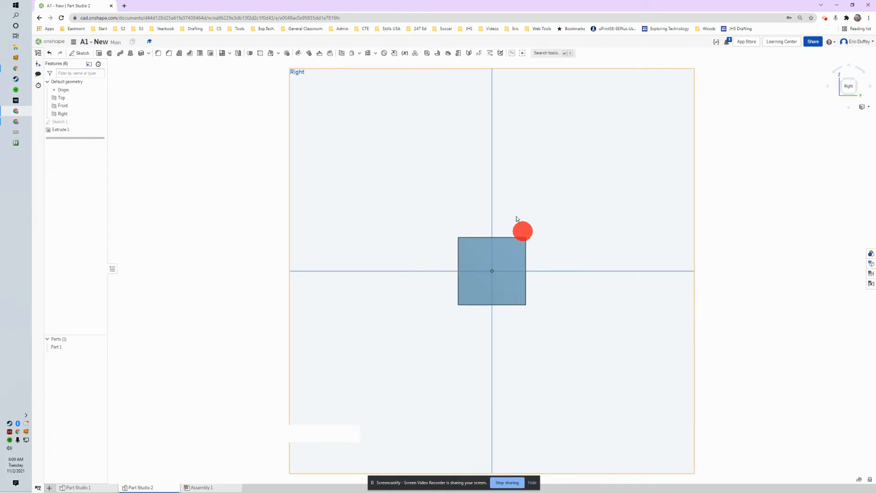
right_drag(779, 113, 808, 126)
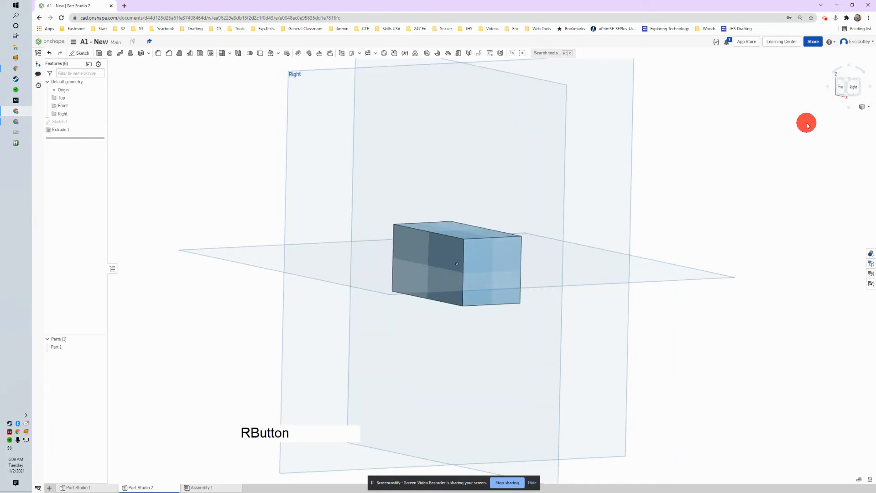
click(849, 83)
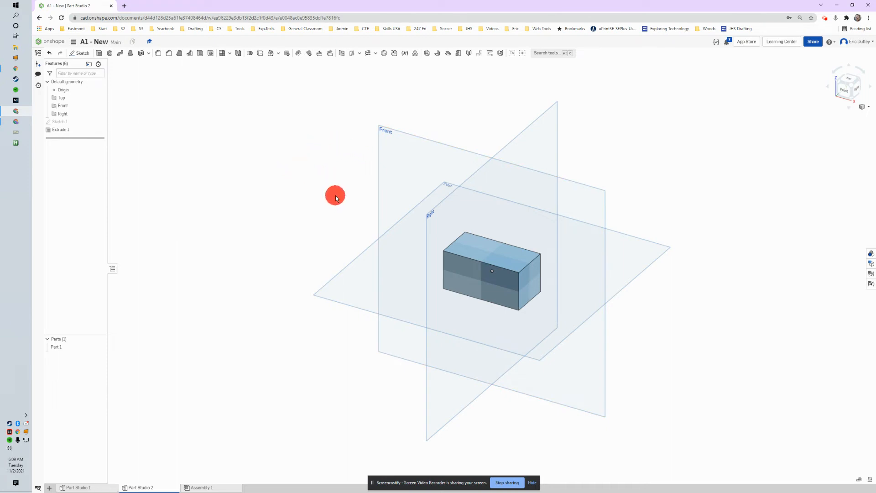
Start a new sketch on the front face of the block.
click(85, 54)
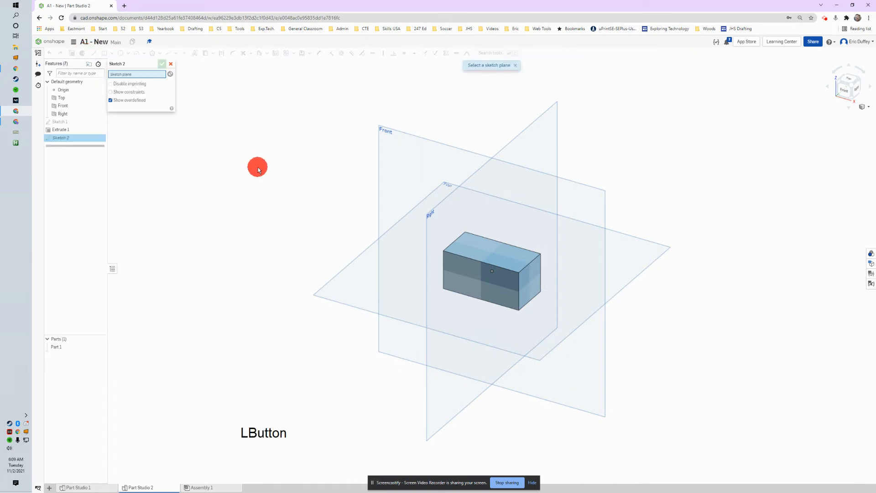
click(171, 65)
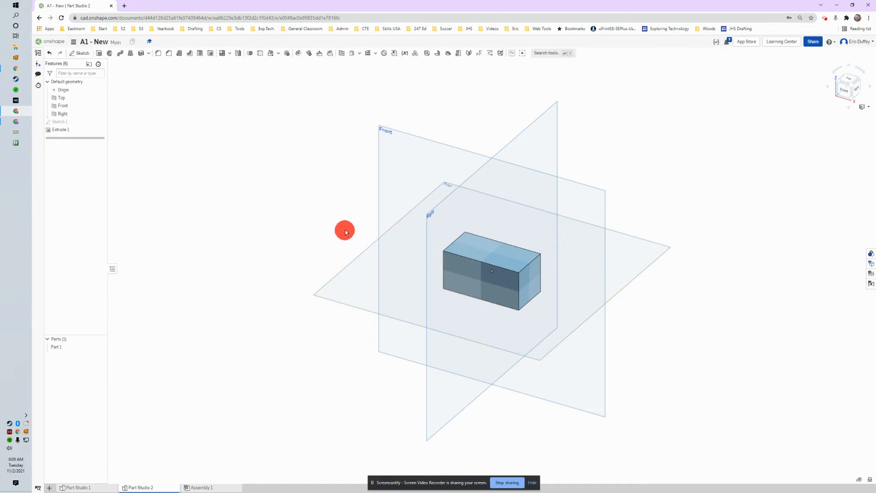
key(s)
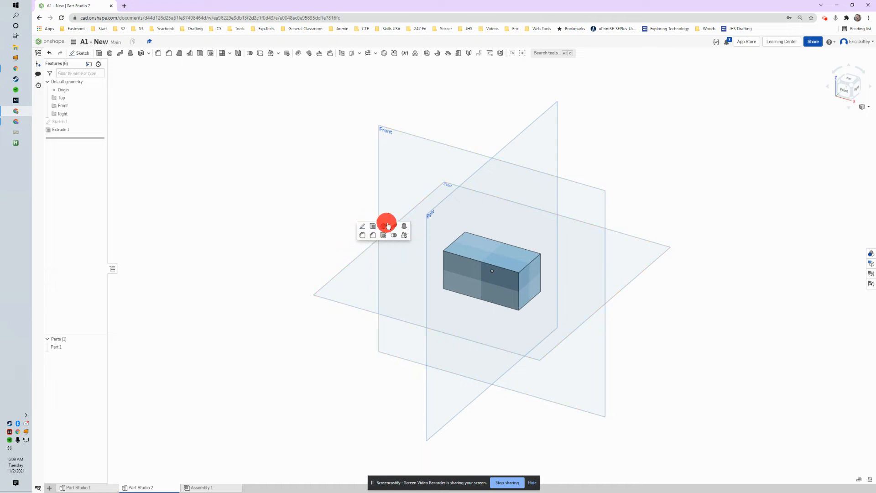
click(364, 227)
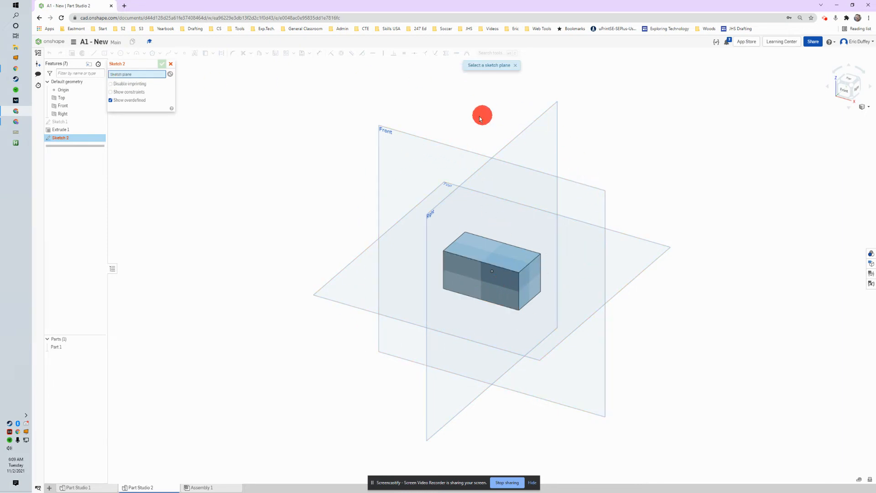
click(508, 283)
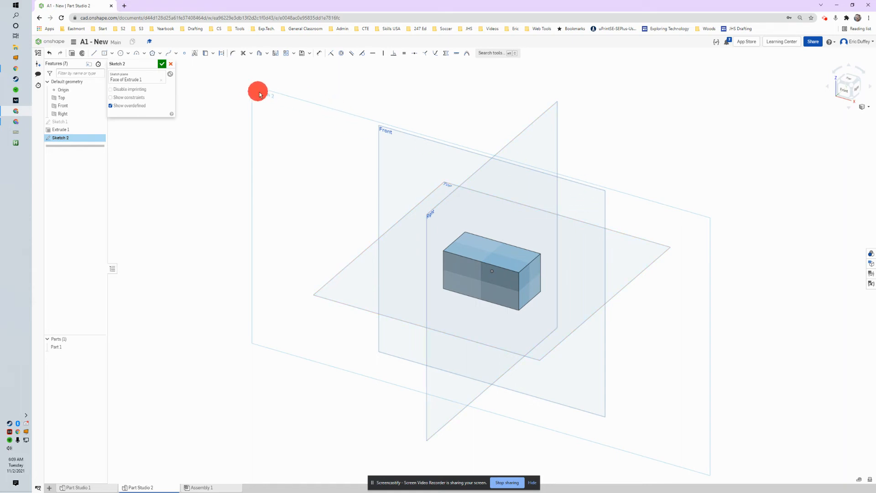
Draw a corner rectangle about 0.65 by 0.64 in from the front face's upper-left corner, viewed straight on.
right_drag(697, 217, 659, 240)
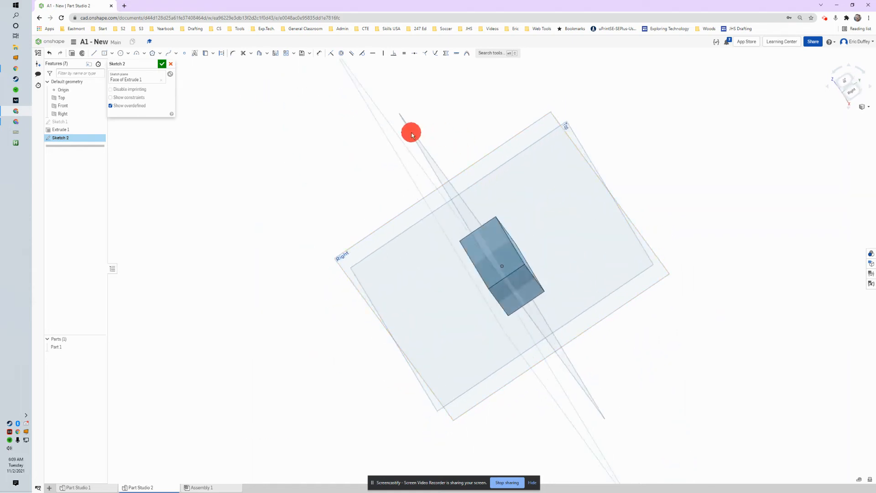
right_drag(465, 292, 485, 287)
scroll(486, 288, up, 4)
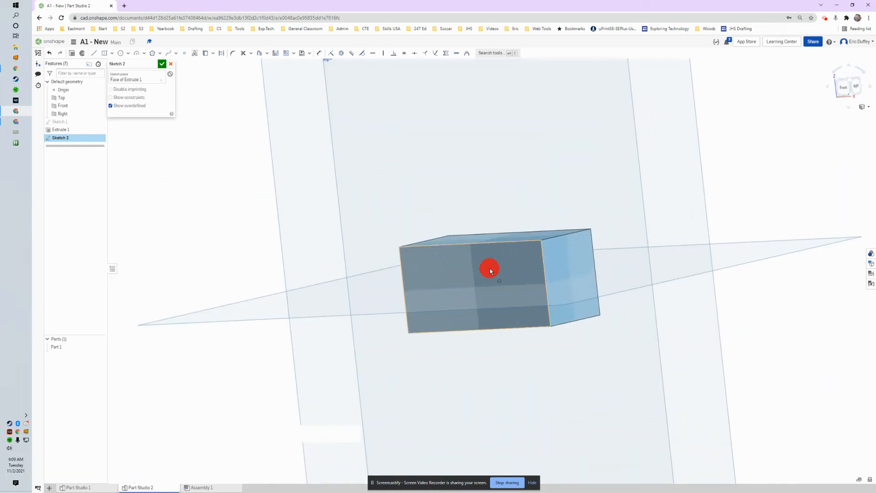
click(846, 92)
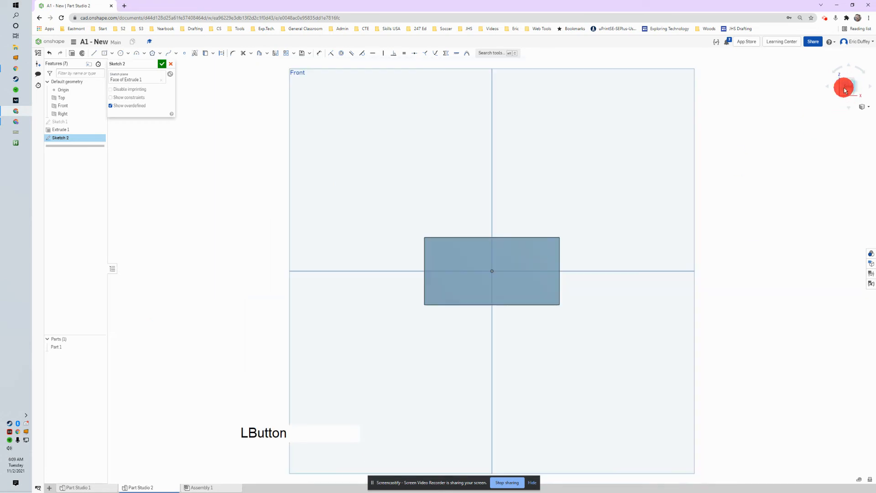
scroll(430, 254, up, 4)
middle_drag(407, 209, 376, 226)
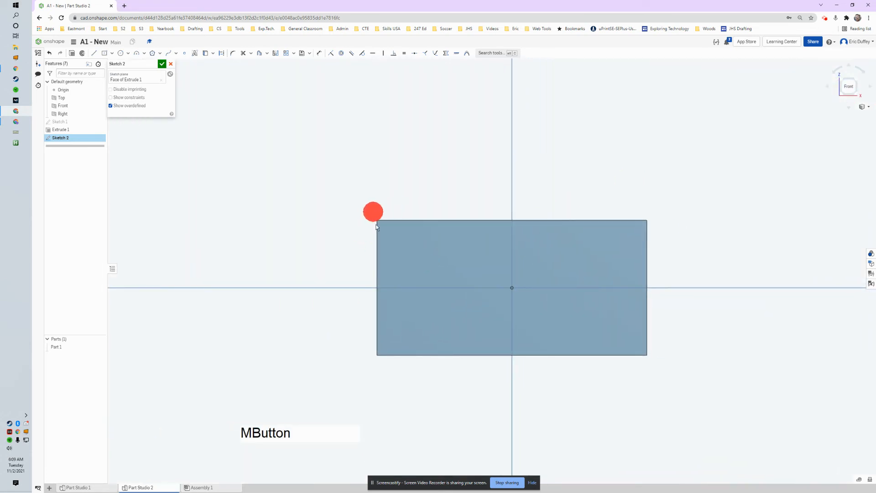
key(s)
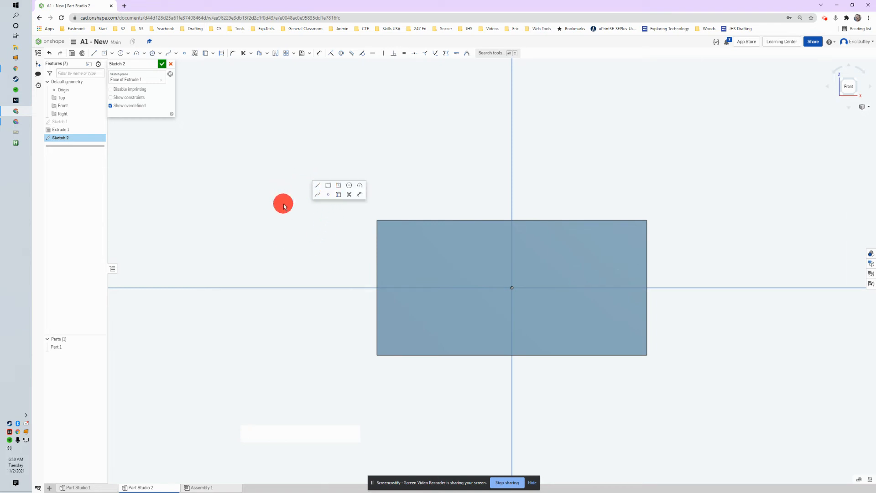
click(328, 187)
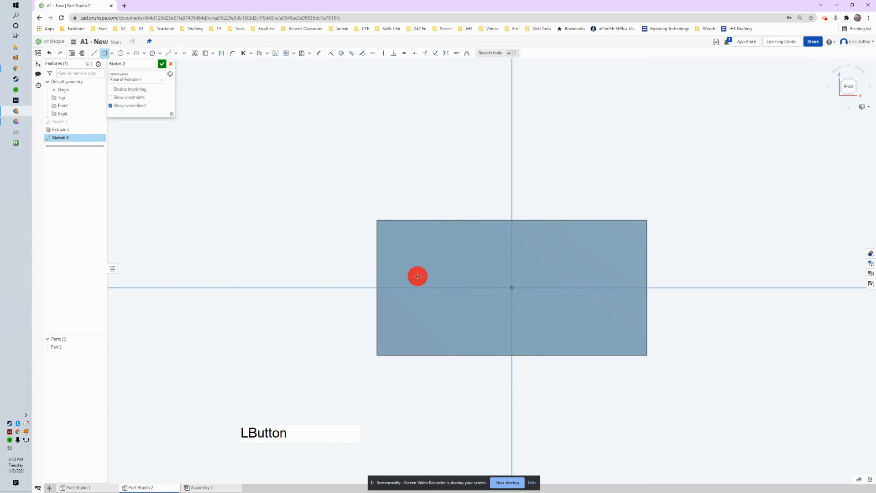
scroll(374, 222, up, 3)
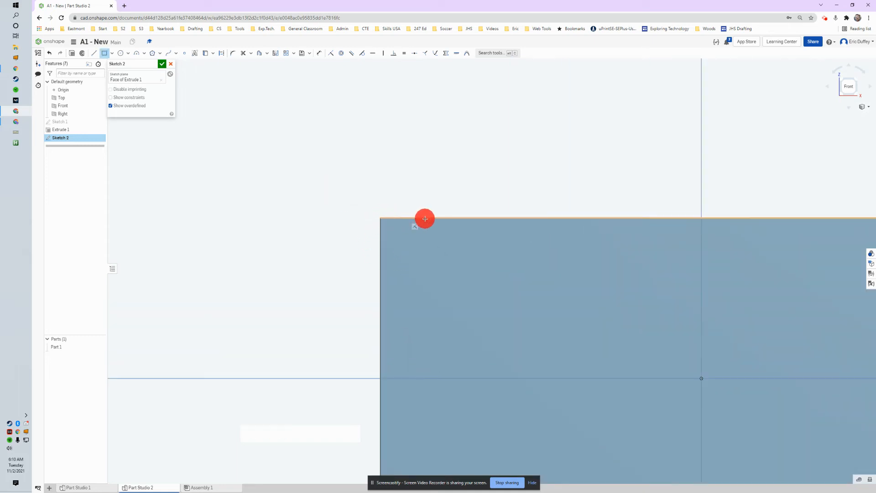
click(381, 219)
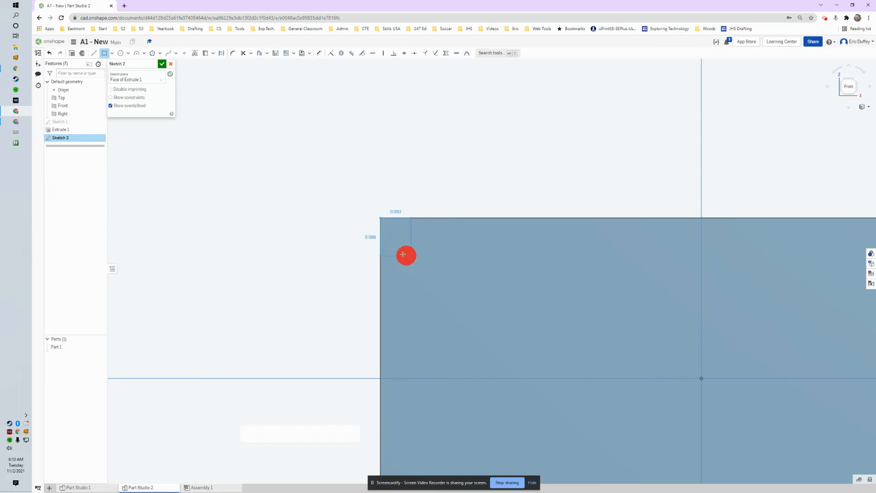
scroll(444, 310, down, 2)
middle_drag(519, 362, 468, 273)
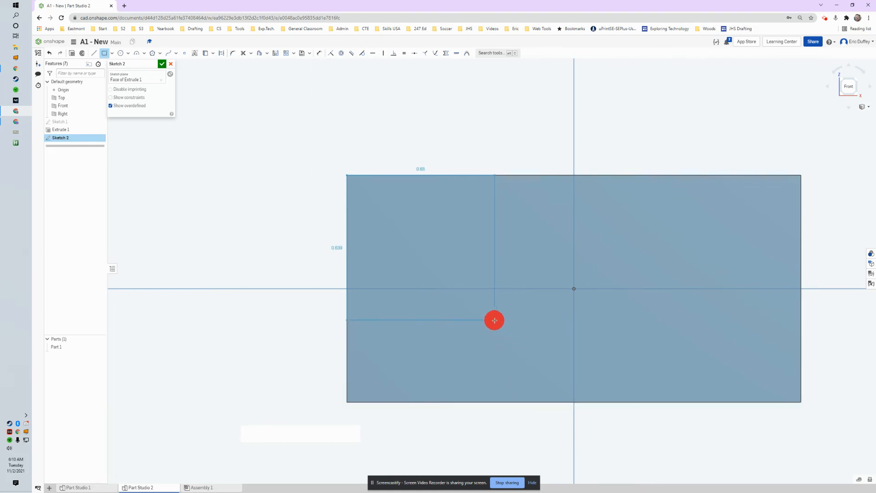
click(495, 320)
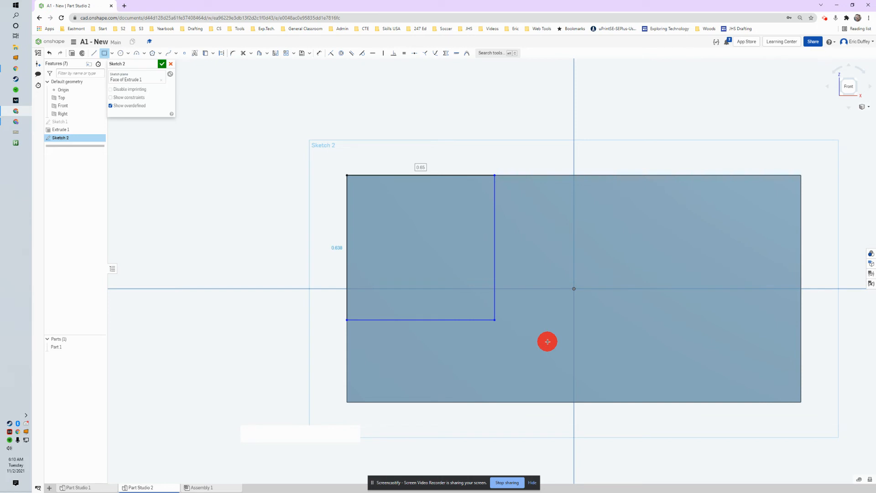
Set the rectangle's width and height to 1 in each and finish the sketch.
text(1)
key(Return)
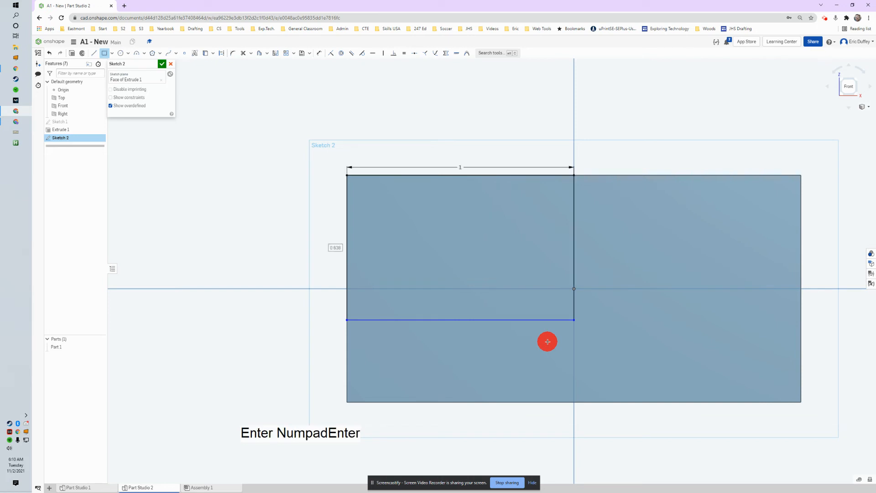
text(1)
key(Return)
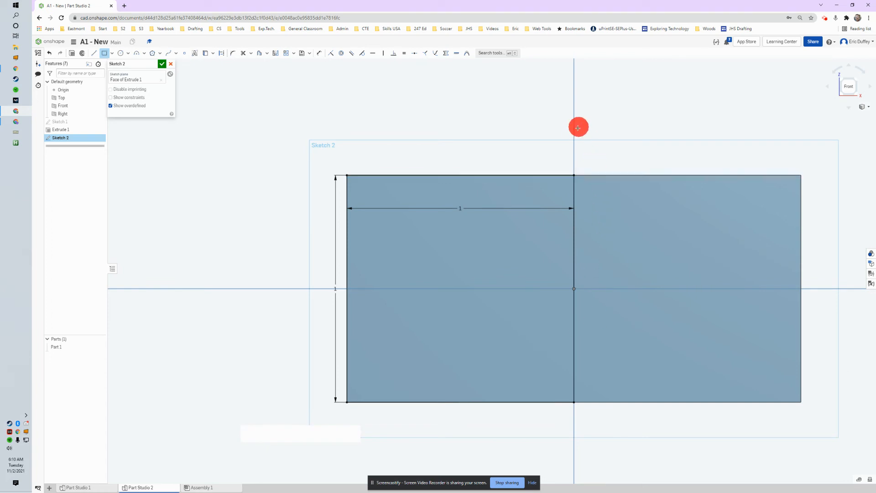
right_drag(620, 122, 605, 135)
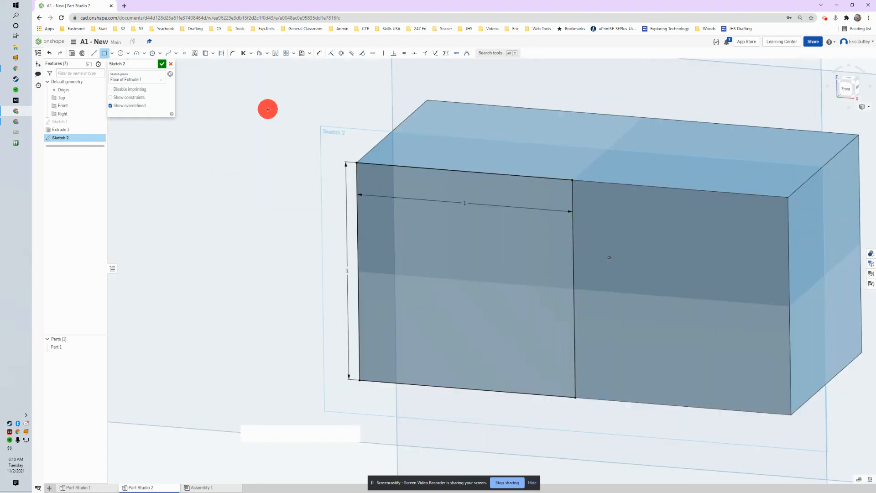
click(163, 66)
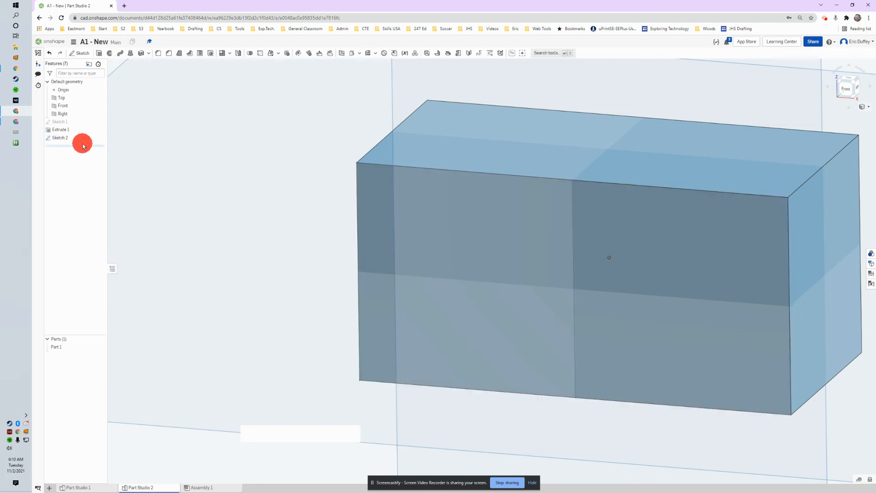
Extrude the square region of the front face sketch 1 in outward, adding it to the existing block.
click(101, 54)
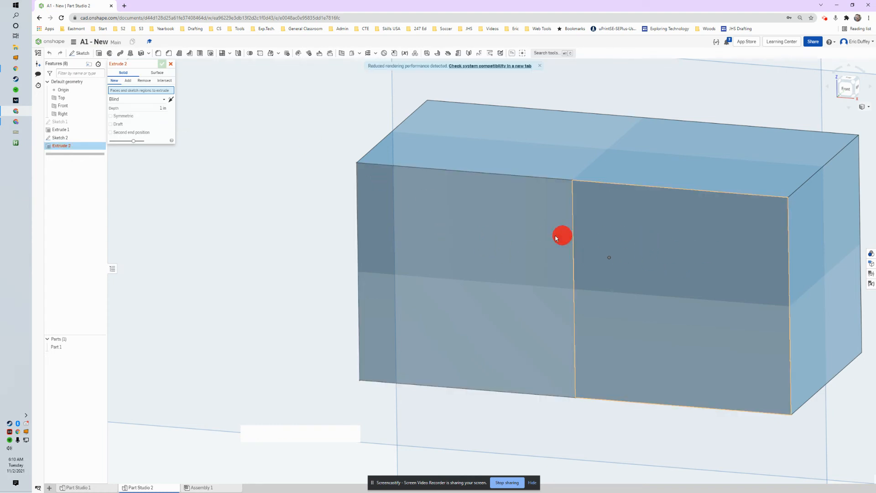
click(373, 210)
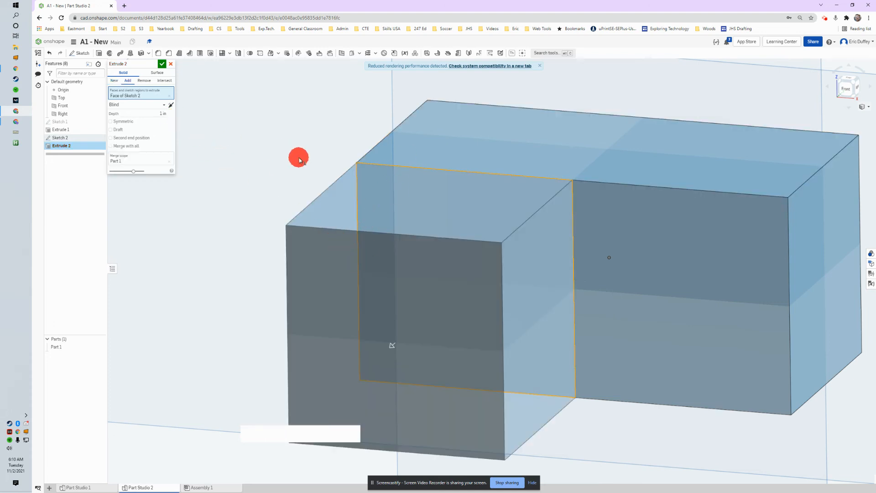
right_drag(299, 159, 290, 170)
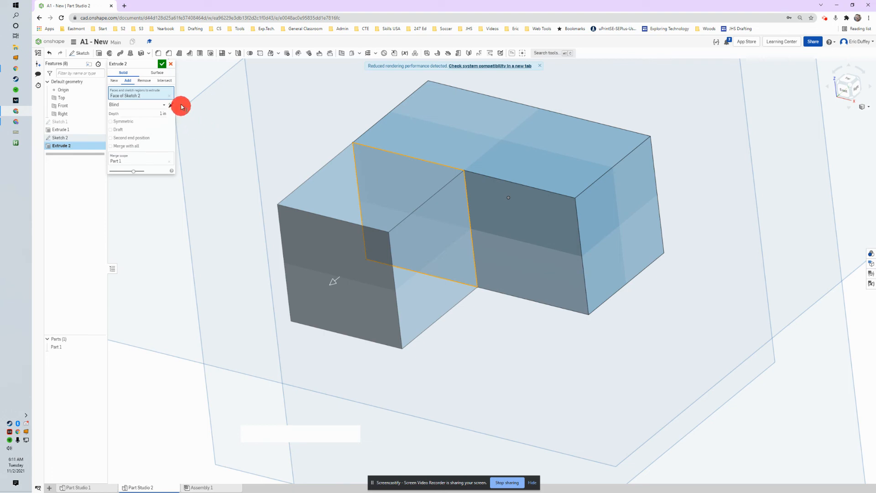
click(162, 65)
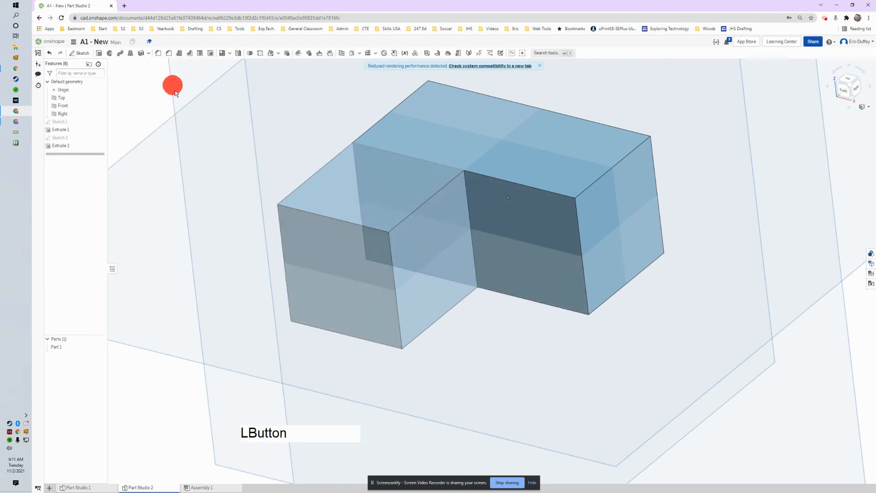
Start a new sketch on the top face of the L-shaped block.
scroll(225, 223, down, 2)
middle_drag(248, 196, 268, 277)
right_drag(269, 277, 203, 189)
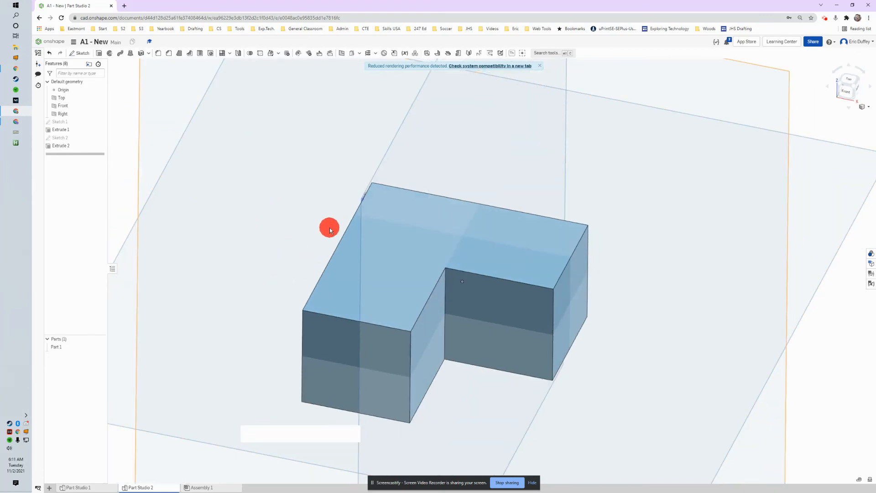
key(s)
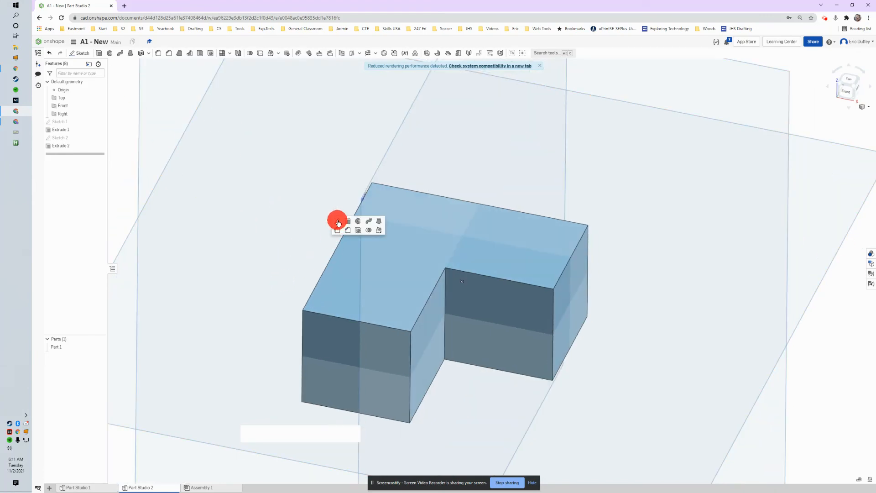
click(338, 223)
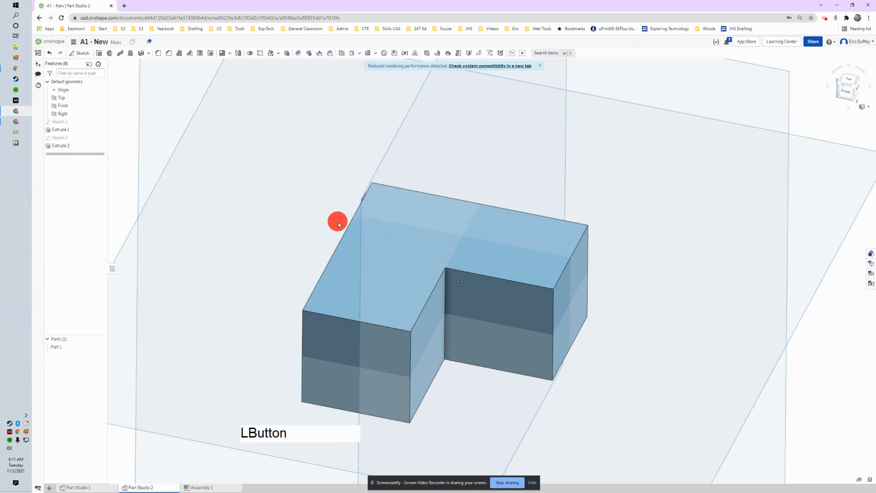
click(341, 292)
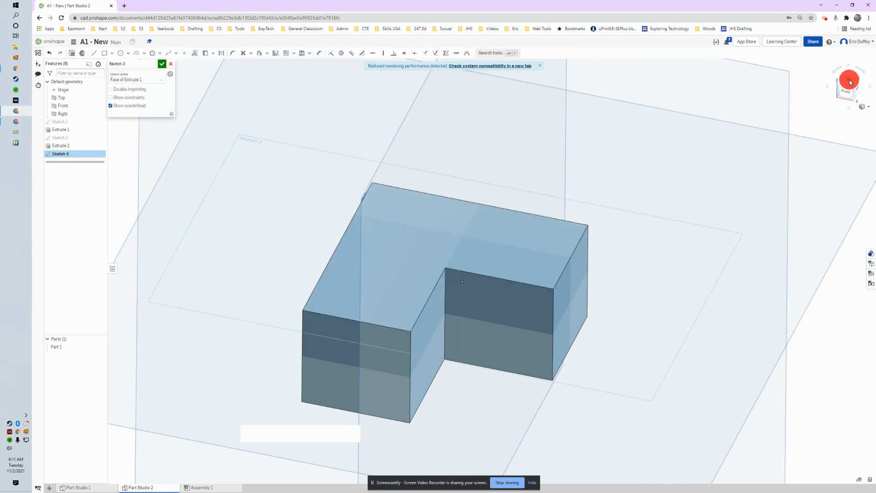
Draw a corner rectangle about 0.64 by 0.67 in from the L-shaped top face's upper-left corner, viewed straight on.
click(851, 83)
scroll(444, 283, up, 5)
key(s)
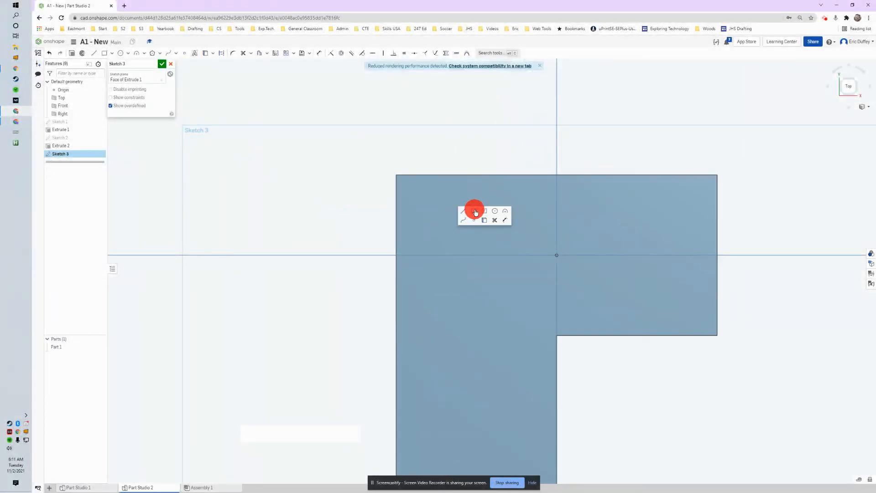
click(475, 213)
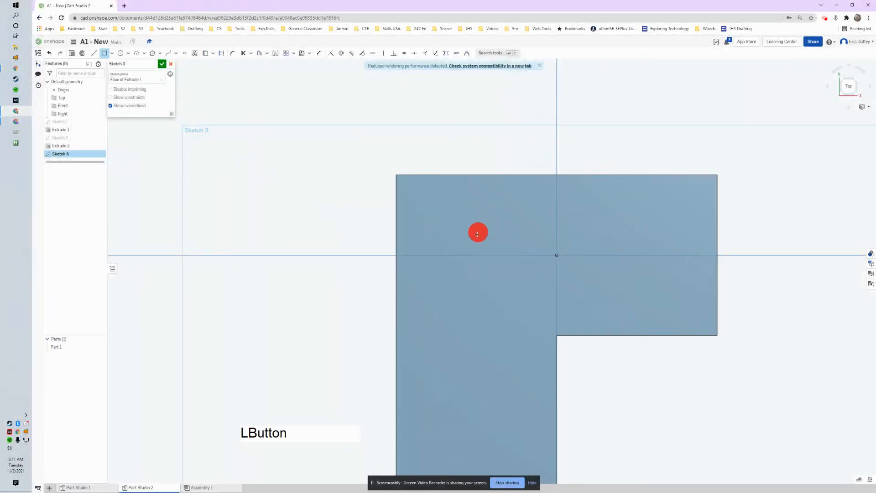
click(397, 176)
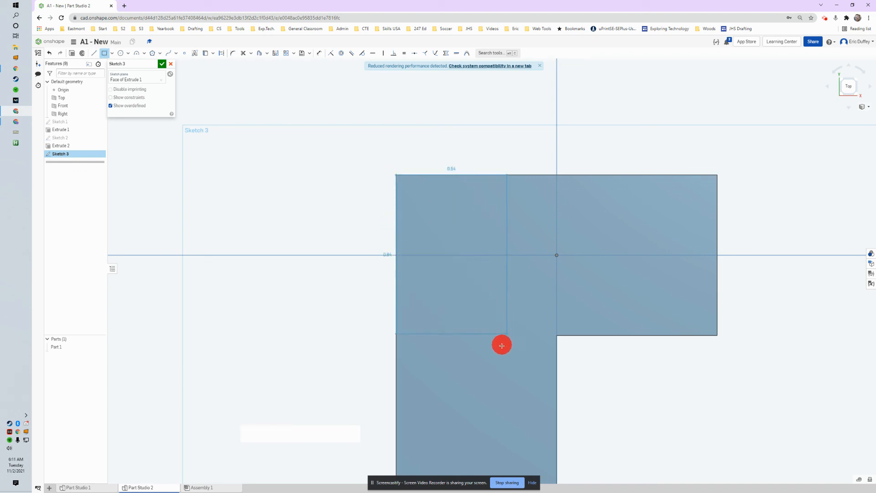
click(498, 283)
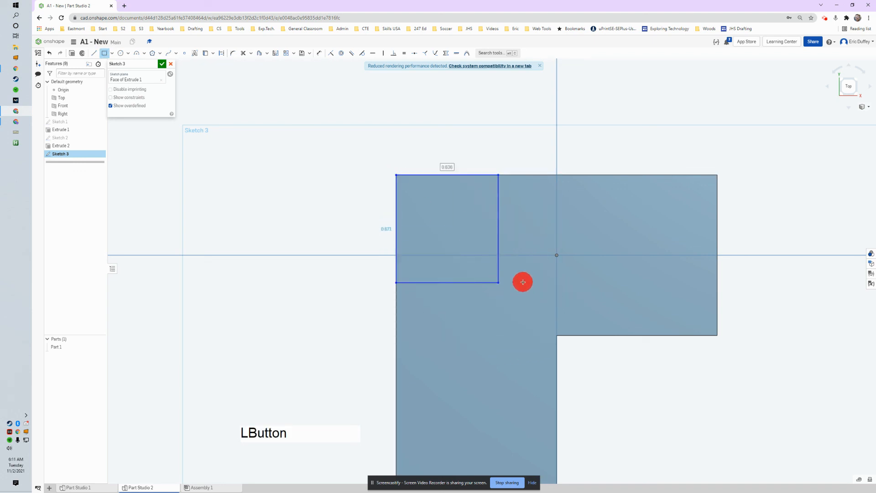
Set the top face rectangle's width and height to 1 in each and finish the sketch.
text(1)
key(Return)
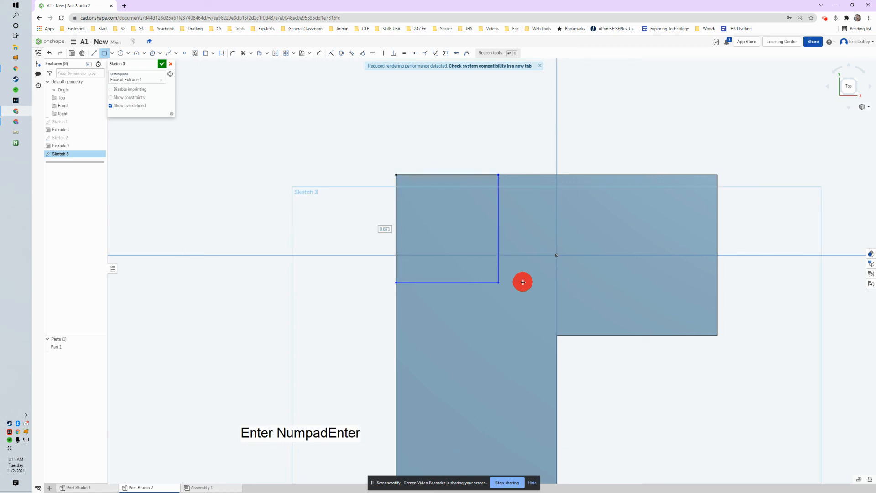
text(1)
key(Return)
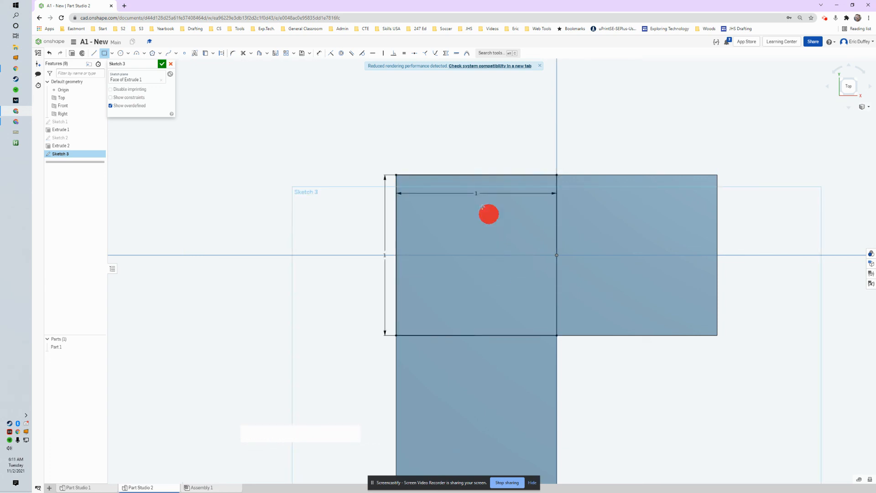
right_click(471, 299)
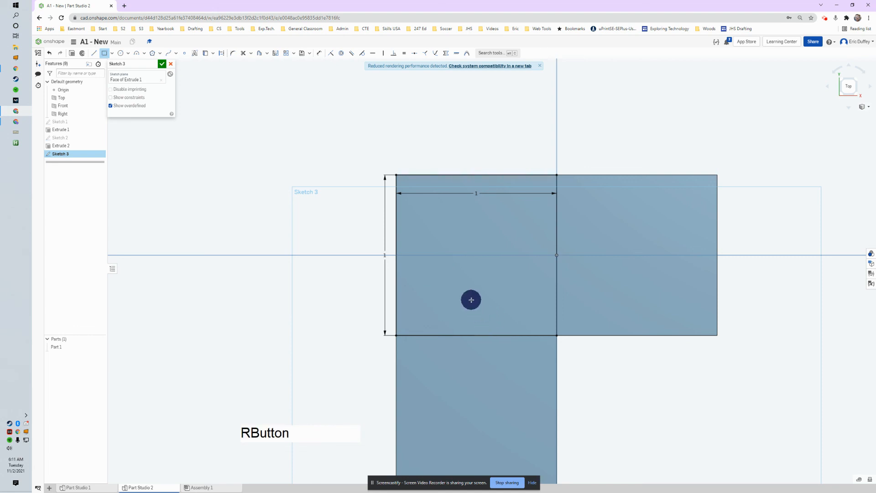
mouse_move(468, 295)
right_down()
mouse_move(464, 283)
mouse_move(575, 272)
right_up()
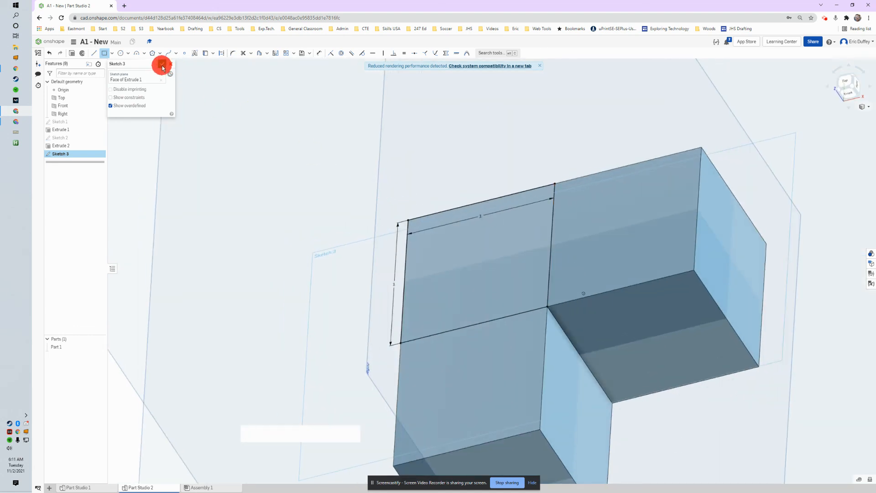
click(162, 67)
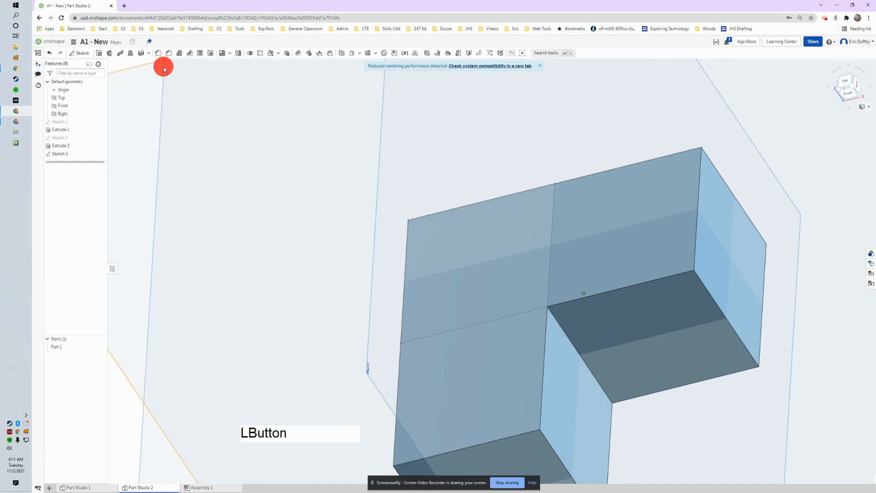
Extrude the square region of the top face sketch 1 in upward, adding it to the existing part.
click(100, 55)
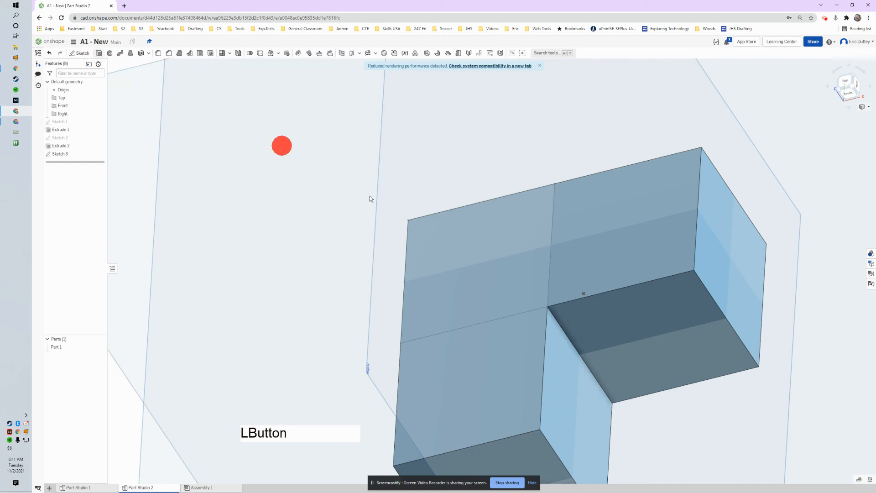
click(449, 244)
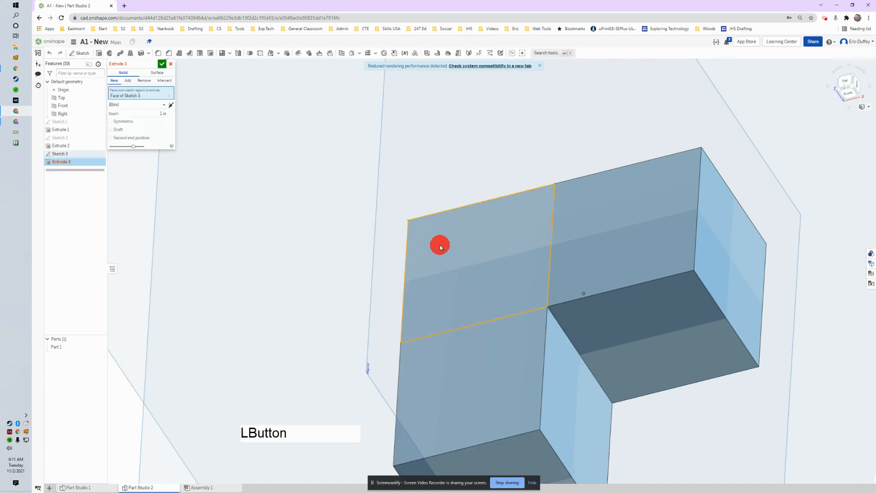
scroll(311, 242, down, 1)
middle_drag(362, 257, 354, 231)
right_drag(354, 231, 210, 94)
click(162, 65)
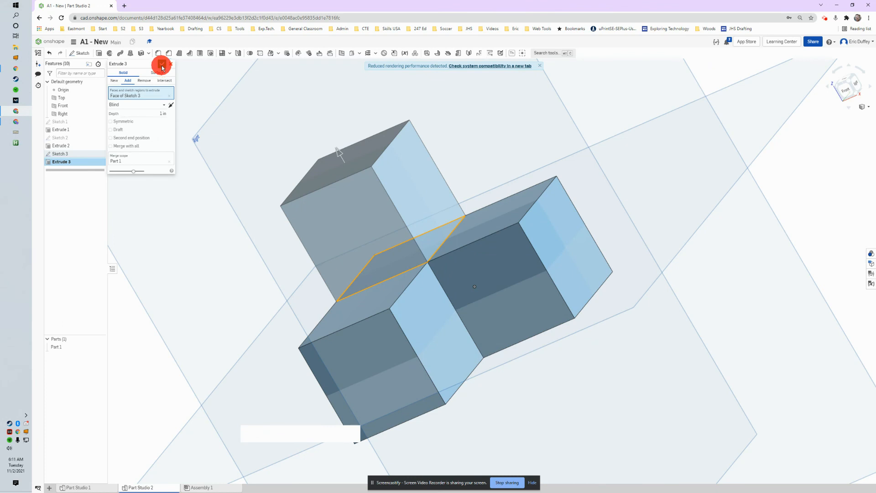
click(162, 66)
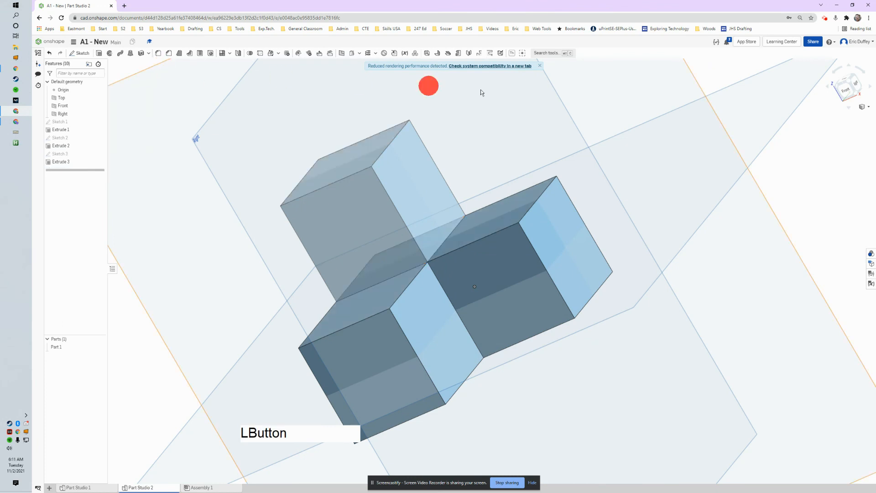
Orient the finished part to a corner view showing its front, top and right faces.
click(850, 85)
scroll(491, 292, up, 3)
middle_drag(671, 188, 661, 224)
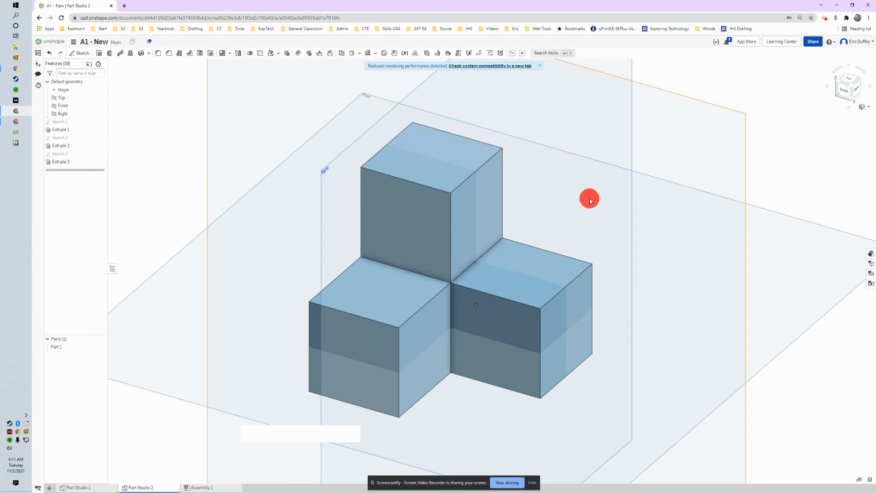
click(826, 21)
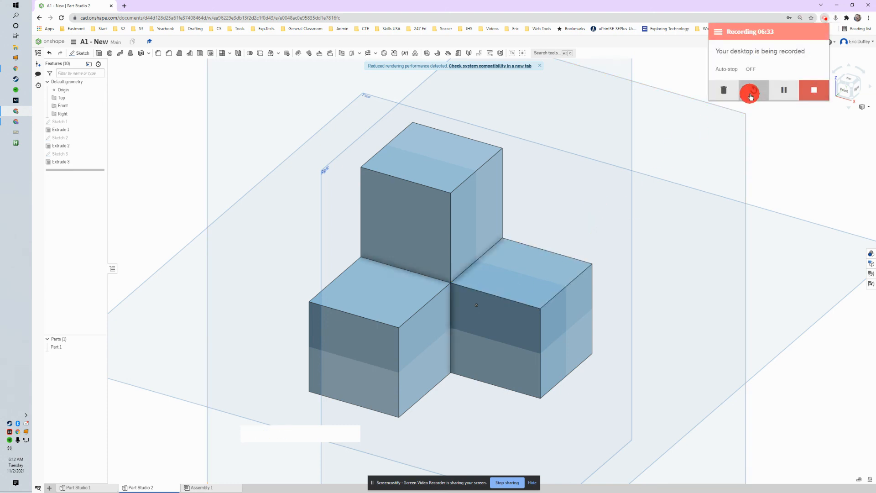